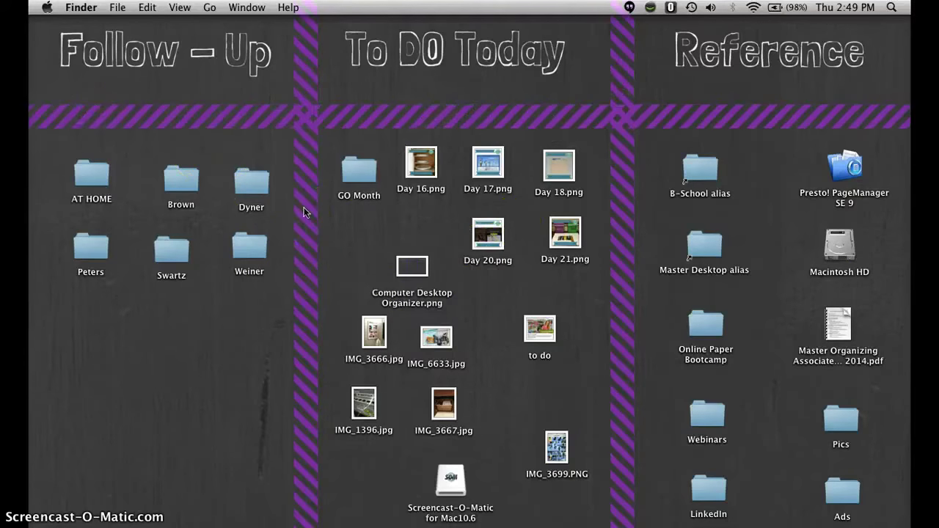
Look through the macOS Desktop picture settings and their help, then close both windows.
click(49, 13)
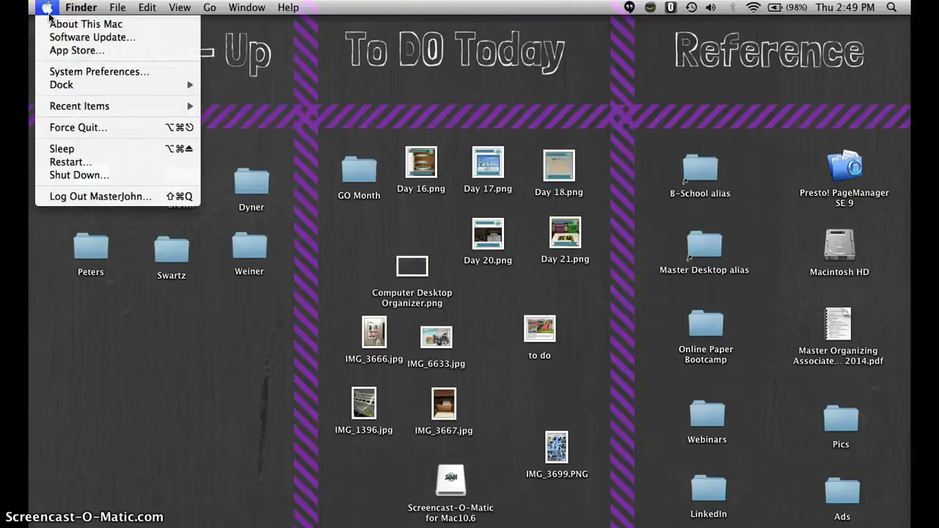
click(62, 71)
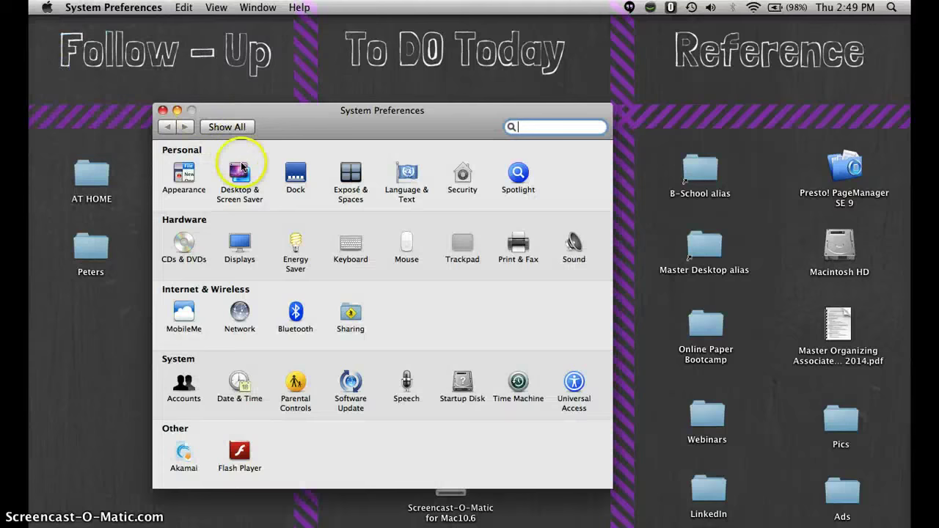
click(241, 178)
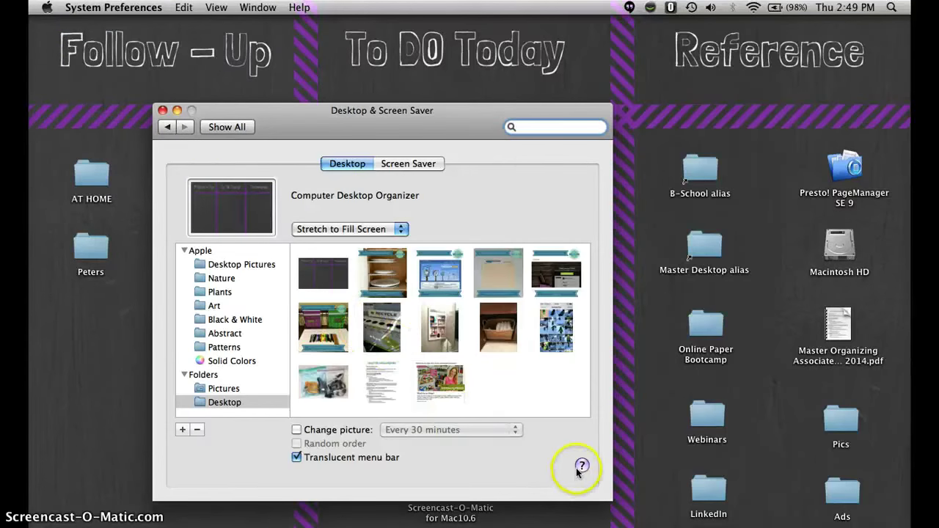
click(579, 467)
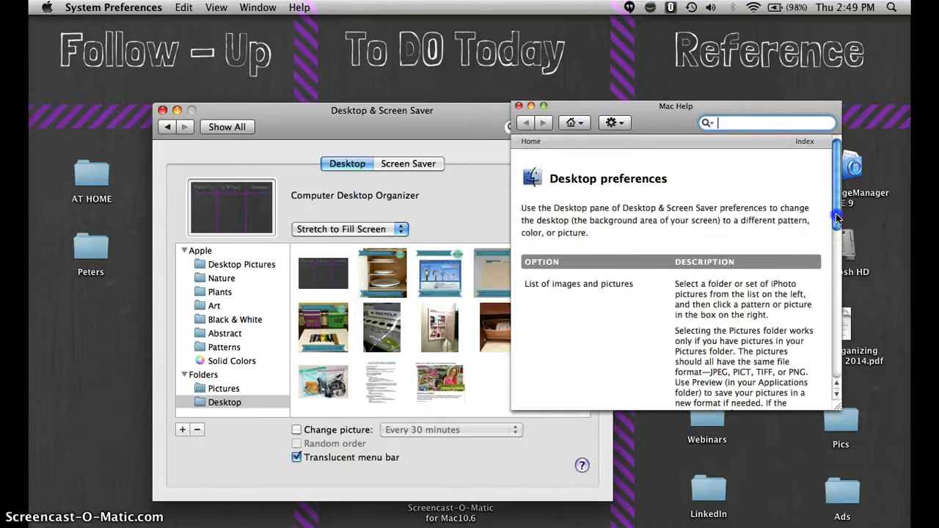
drag(836, 213, 833, 261)
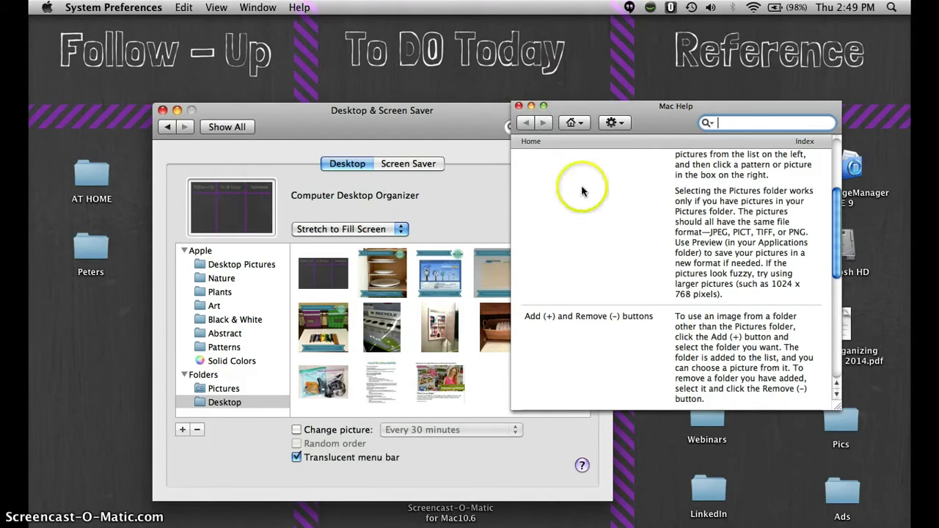
click(519, 107)
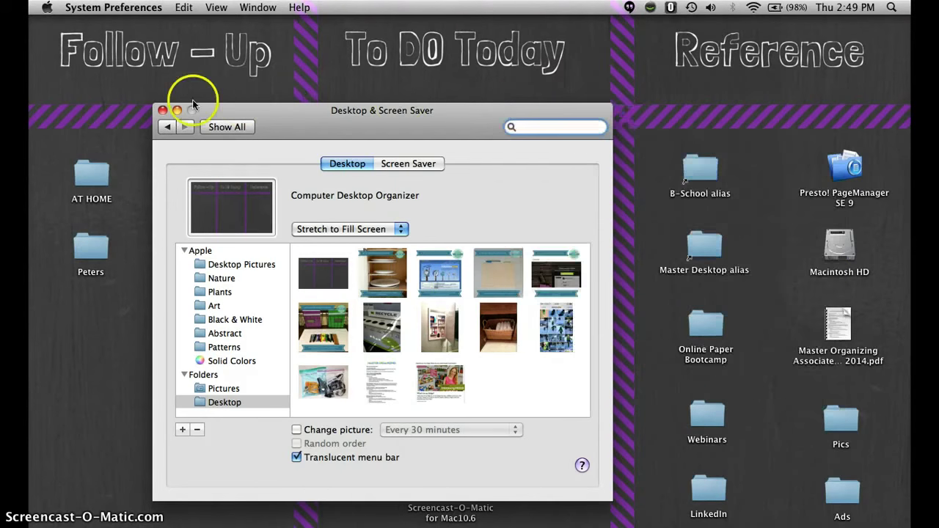
click(163, 110)
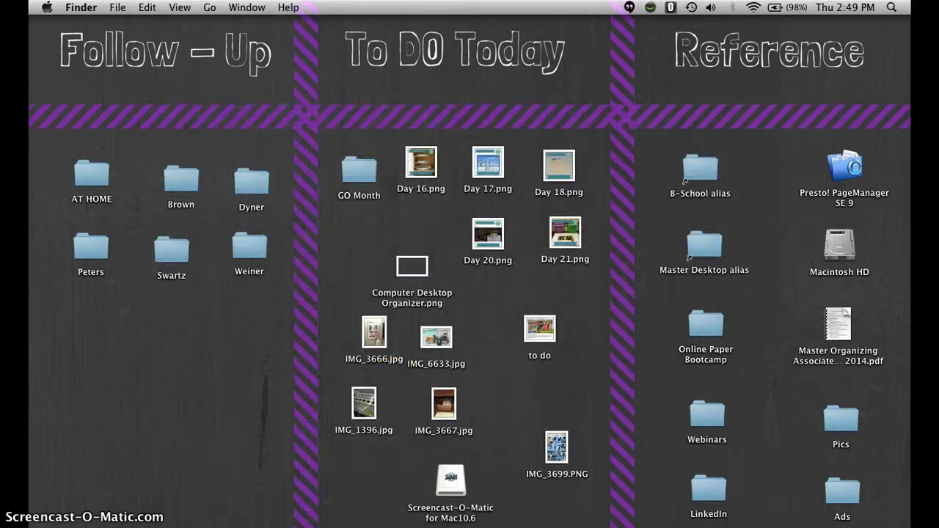
Back in Canva, create a custom-size design 1024 px wide by 768 px high.
mouse_move(451, 520)
click(708, 519)
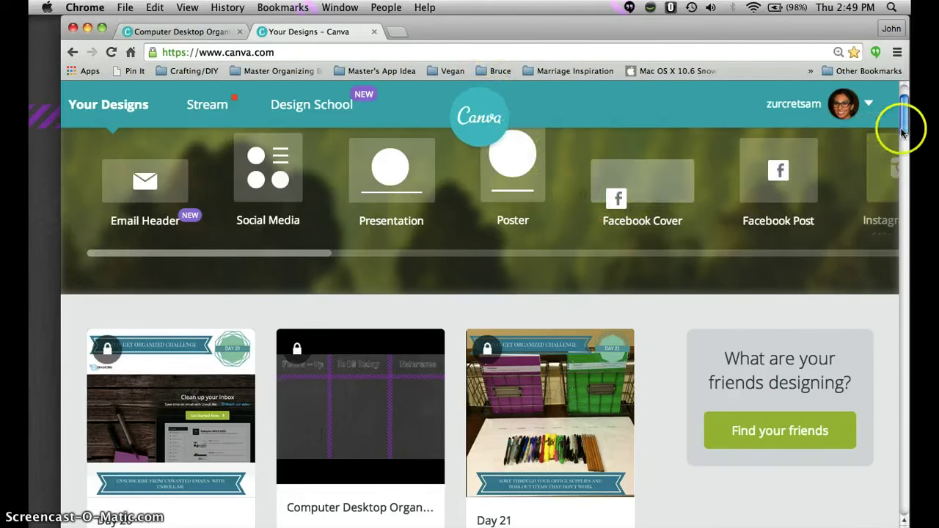
scroll(902, 131, up, 2)
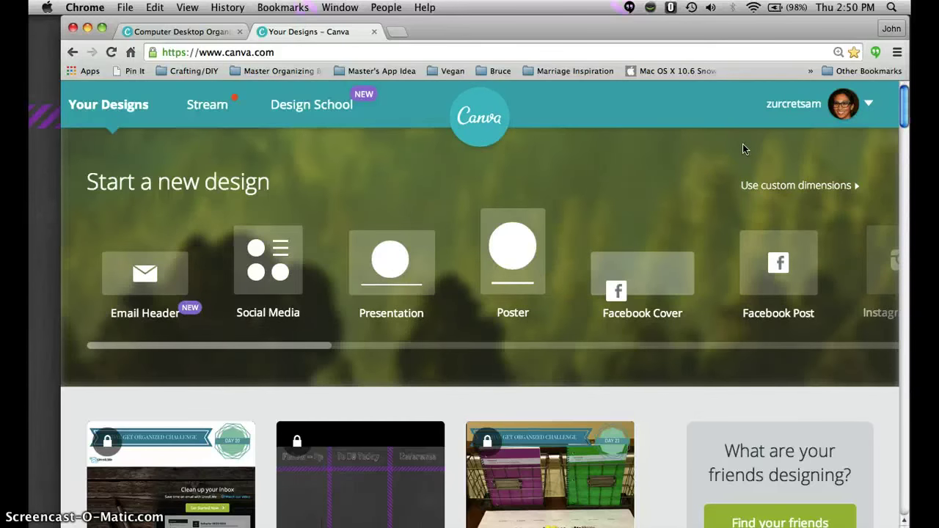
click(763, 185)
click(360, 277)
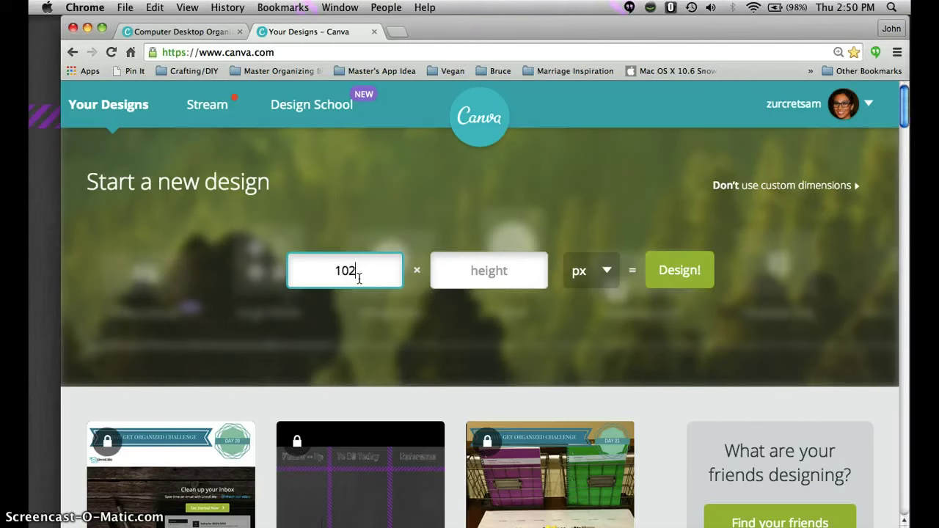
key(Tab)
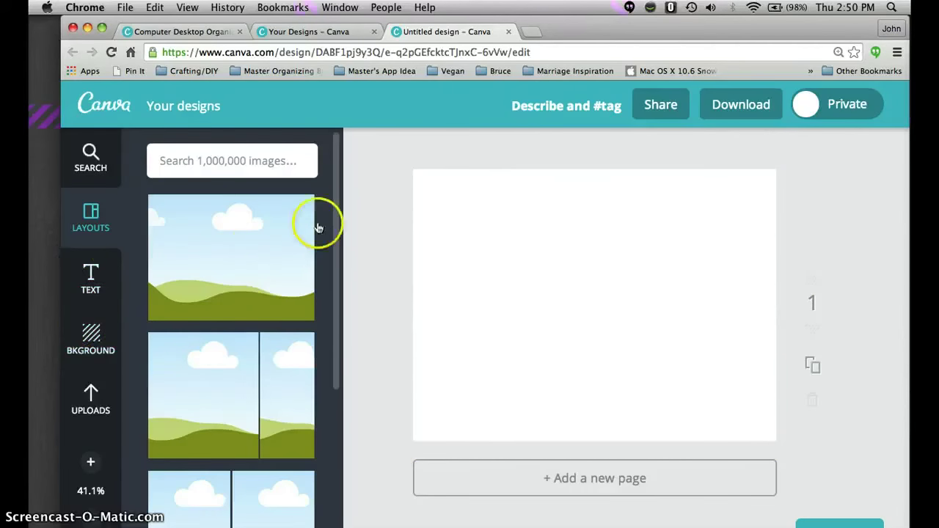
Apply the dark chalkboard-textured FREE background tile to the whole page.
drag(329, 247, 325, 163)
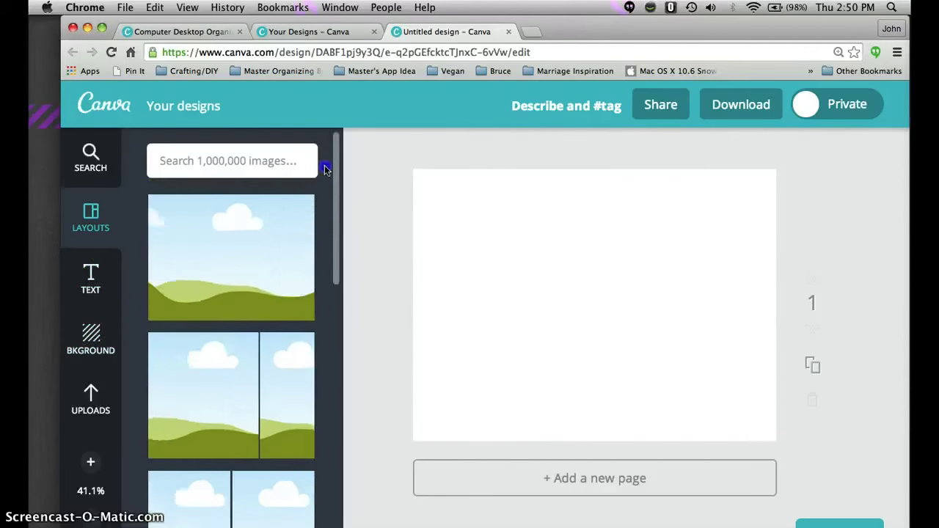
click(92, 337)
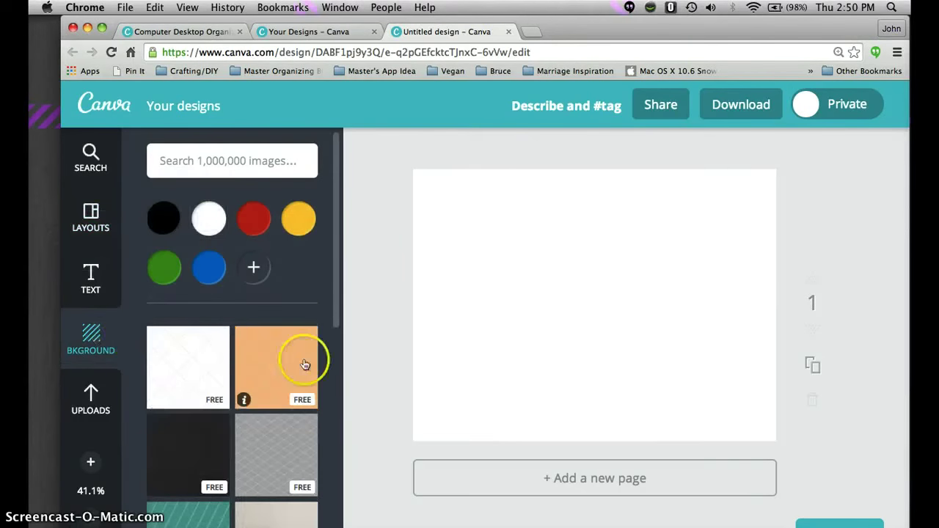
click(170, 447)
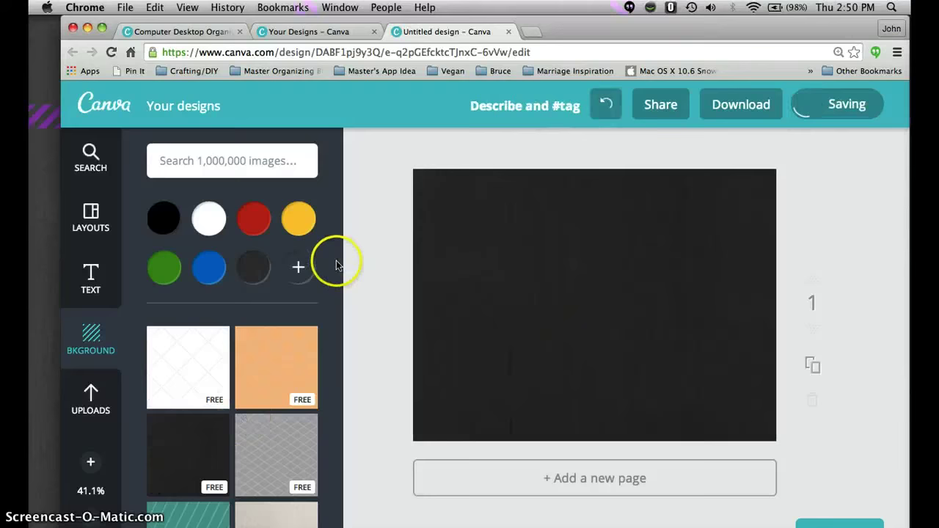
drag(335, 256, 328, 449)
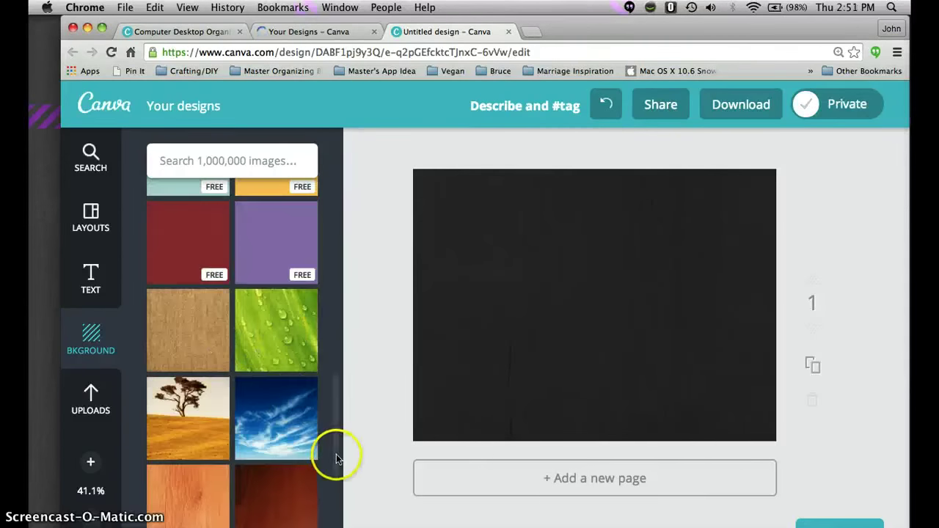
scroll(335, 462, down, 3)
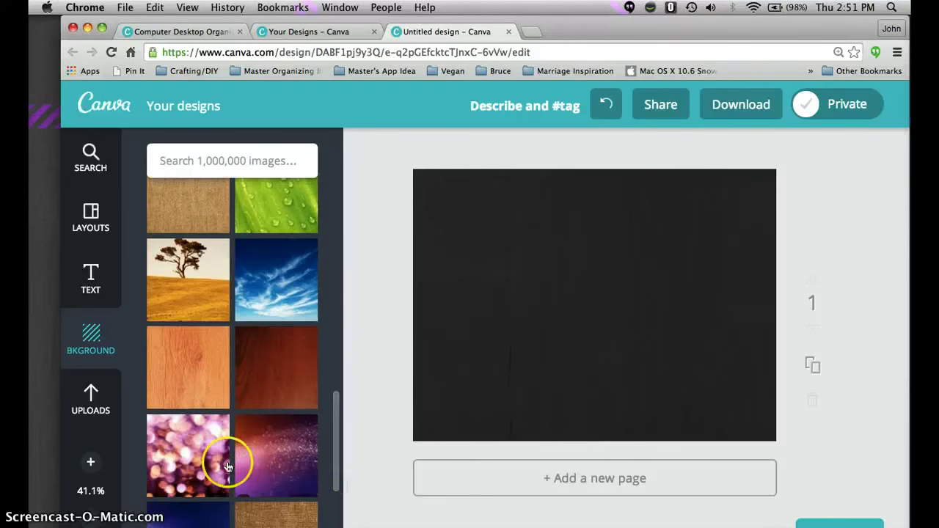
drag(335, 389, 331, 202)
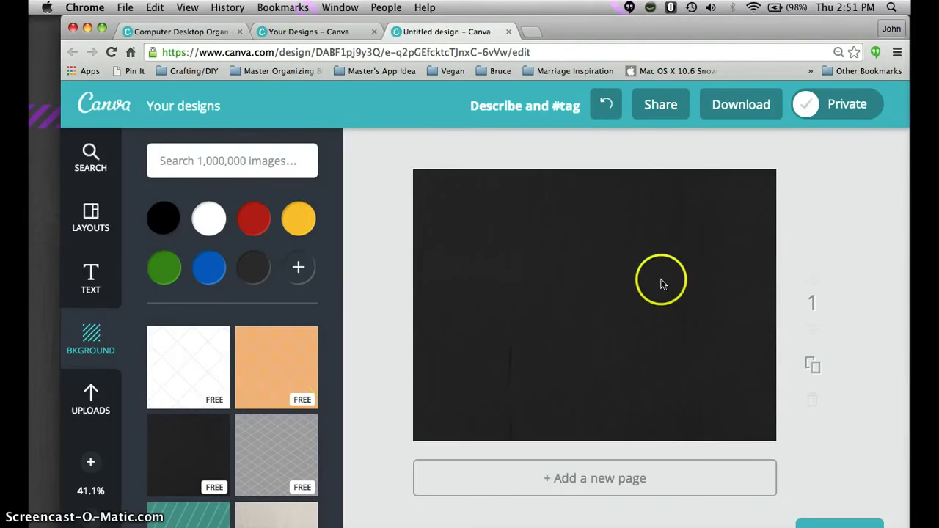
Add the blue diagonal-striped line from Lines and stretch its ends to both canvas edges.
click(93, 152)
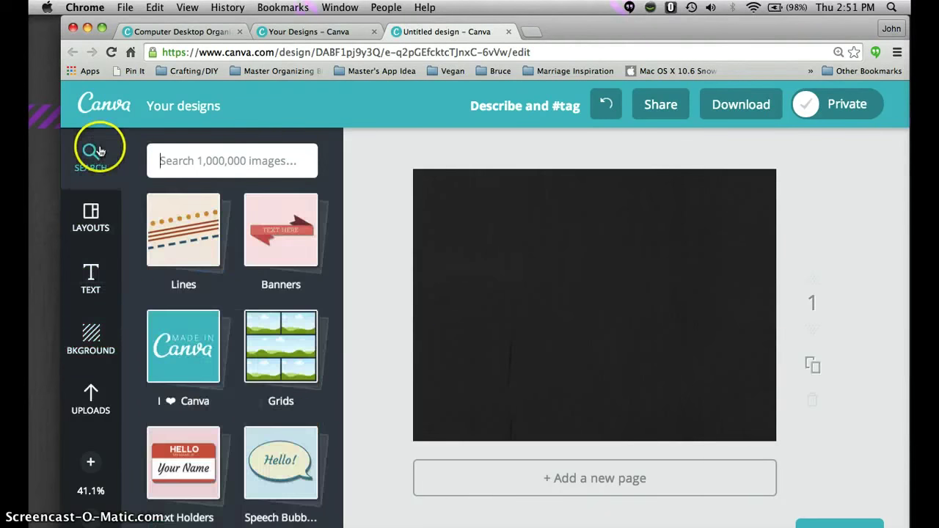
click(154, 227)
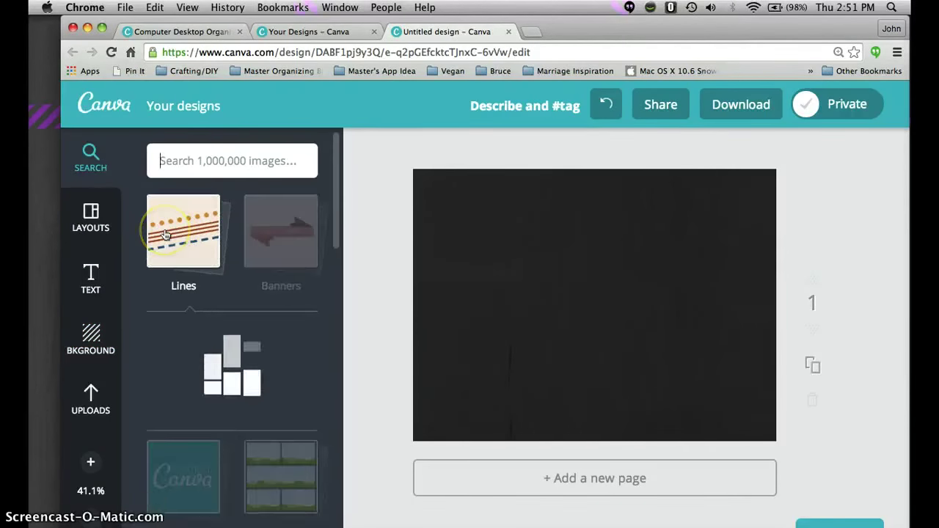
drag(336, 206, 335, 235)
drag(301, 260, 269, 296)
click(266, 299)
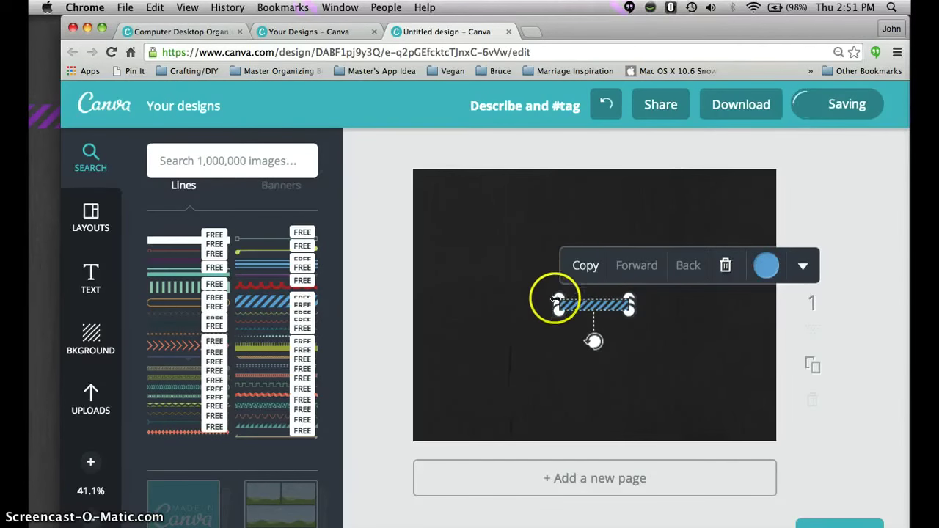
drag(556, 306, 393, 300)
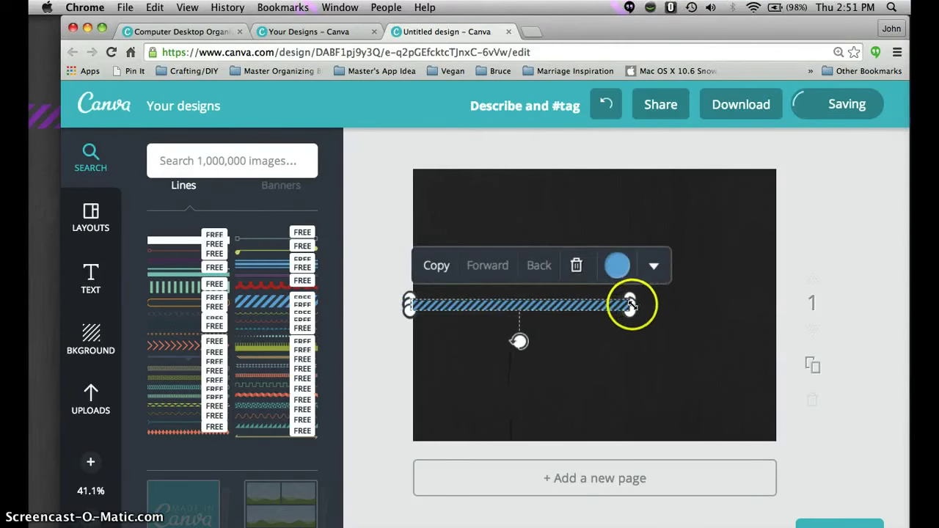
drag(631, 303, 788, 307)
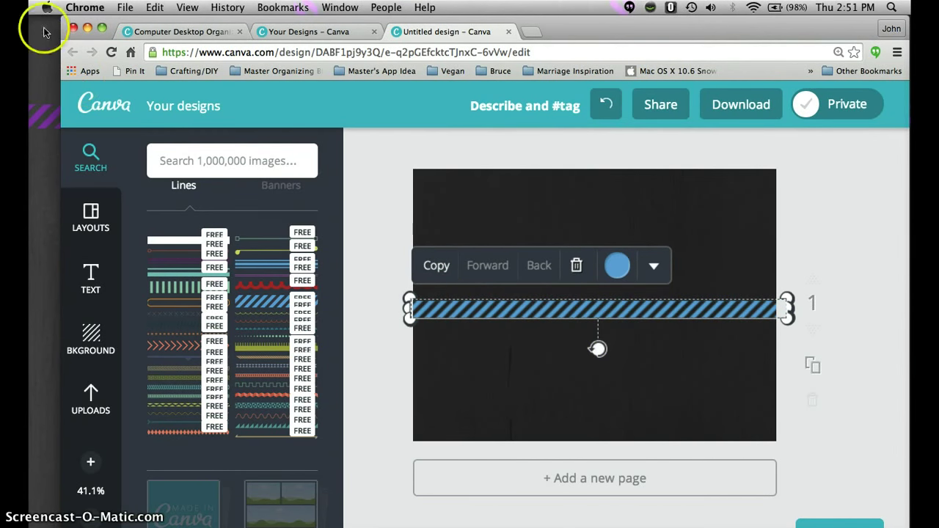
click(86, 30)
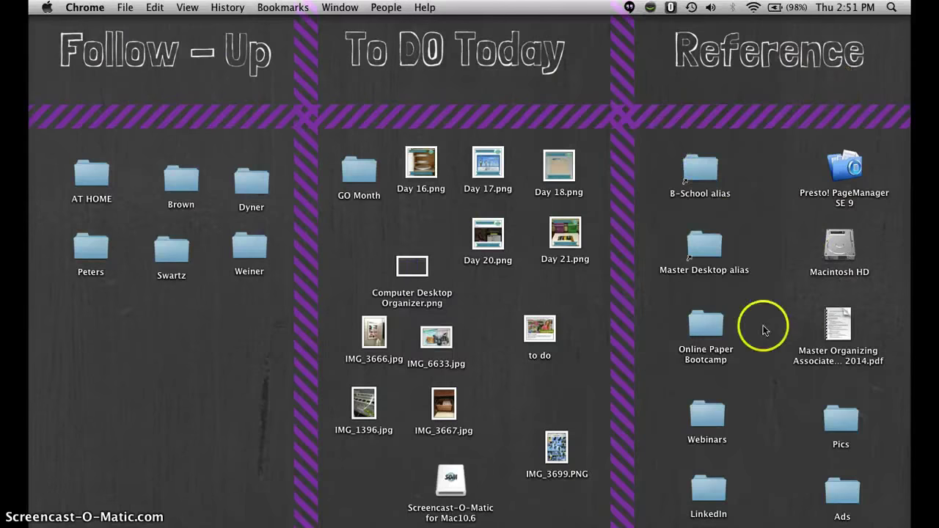
mouse_move(655, 522)
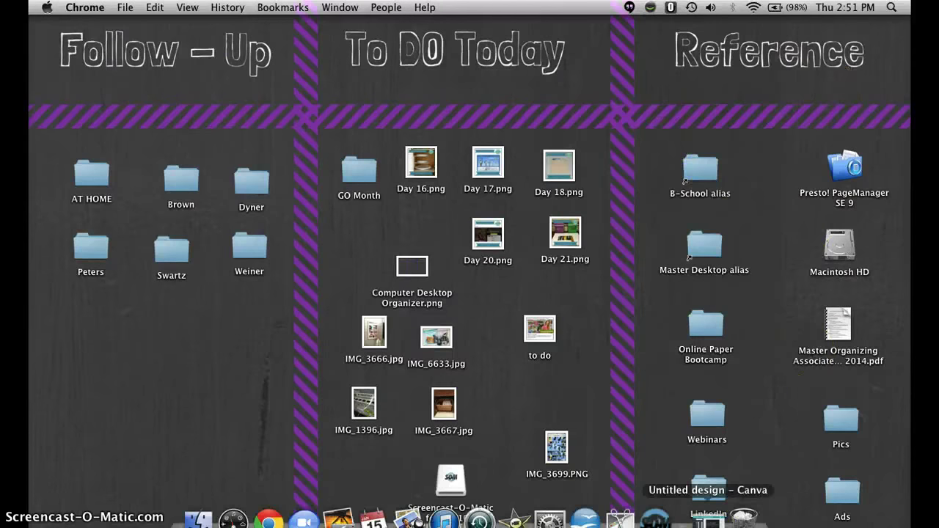
click(708, 519)
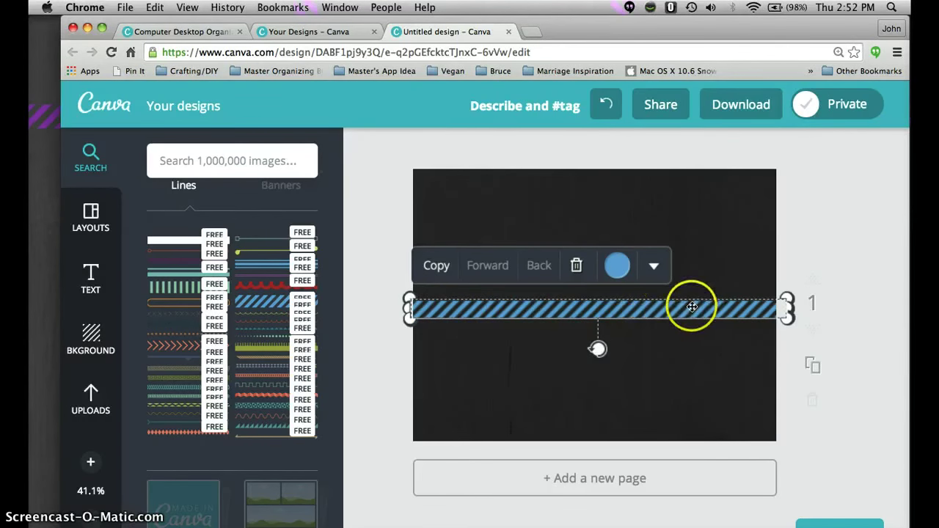
Change the striped line's colour to green.
click(617, 266)
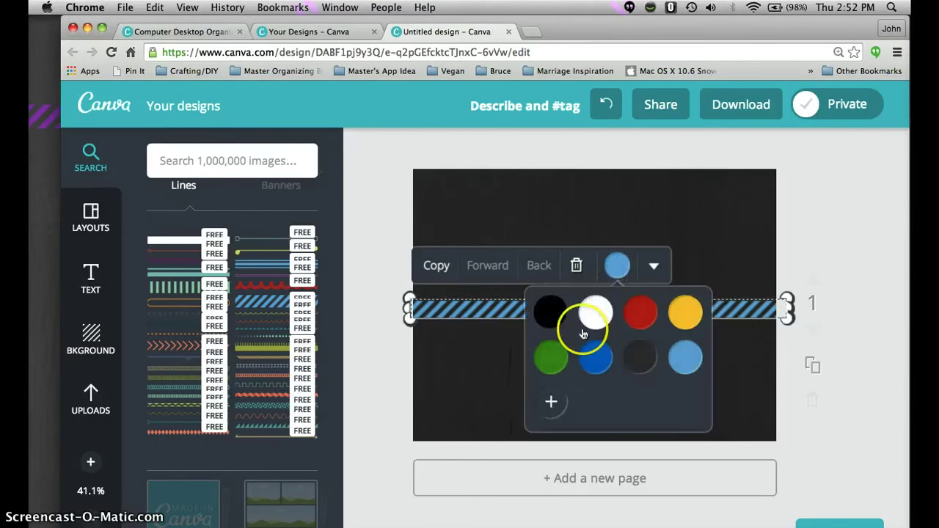
click(552, 360)
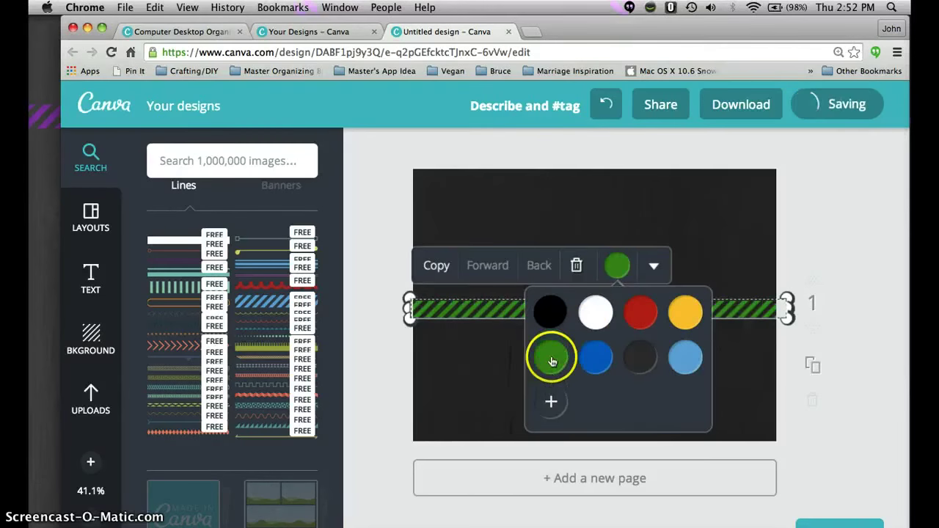
click(736, 261)
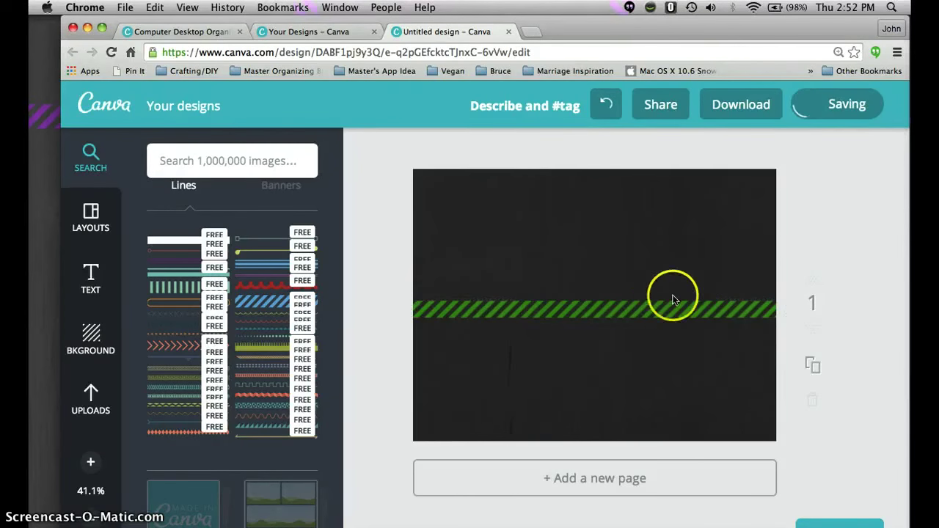
click(643, 312)
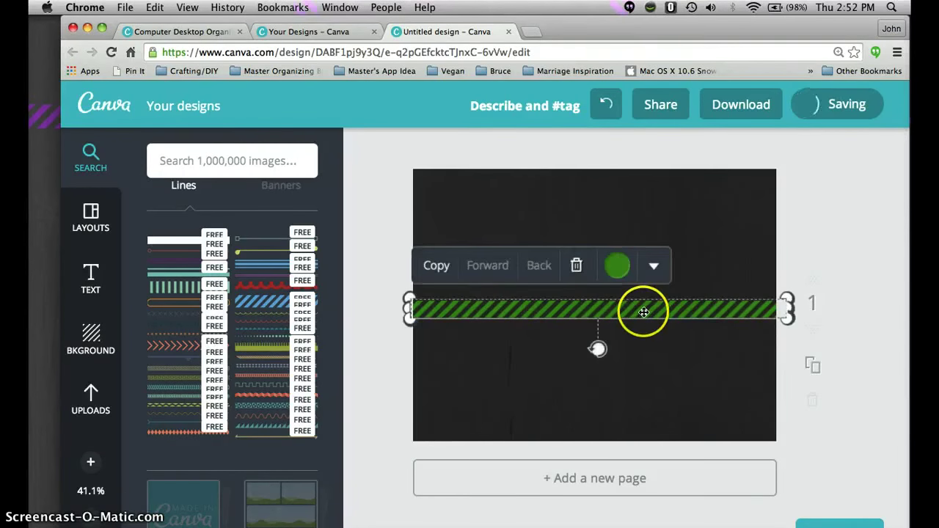
Copy the green stripe twice and stack the three horizontal stripes on the page.
click(435, 266)
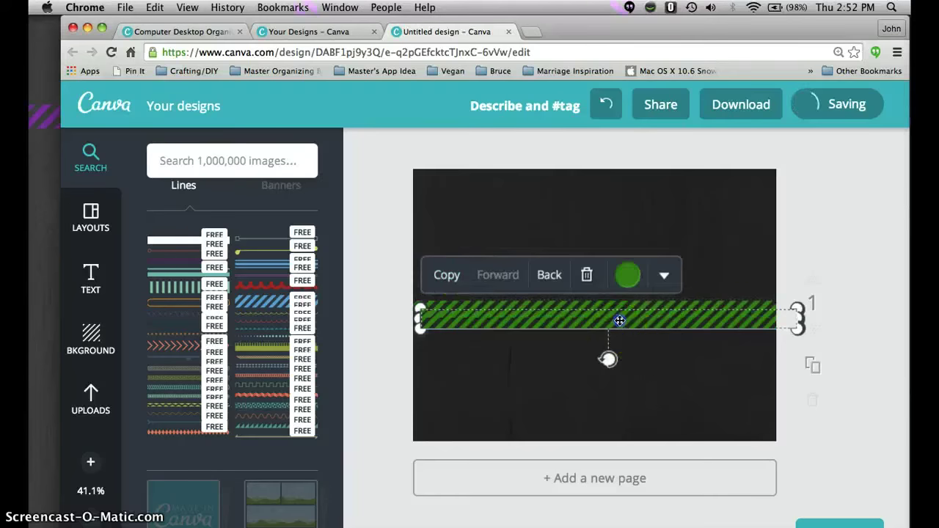
drag(618, 318, 612, 247)
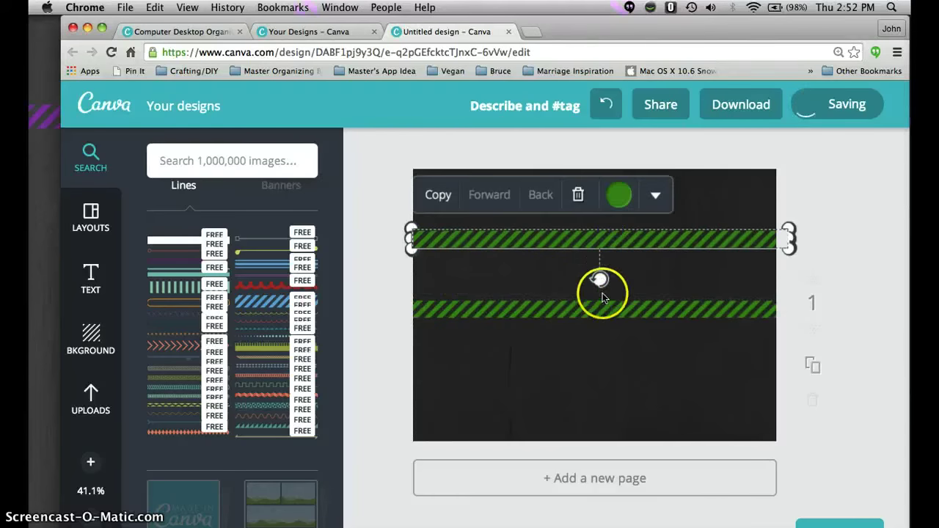
click(433, 196)
click(538, 245)
drag(538, 256, 531, 263)
drag(704, 239, 704, 222)
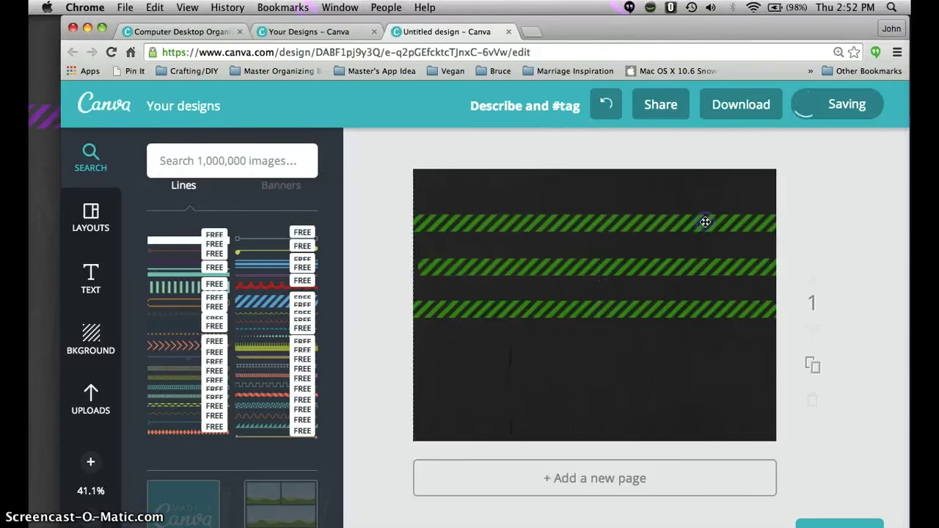
Rotate the middle and lower stripes upright and position them as two column dividers.
click(653, 263)
drag(606, 308, 516, 270)
click(592, 301)
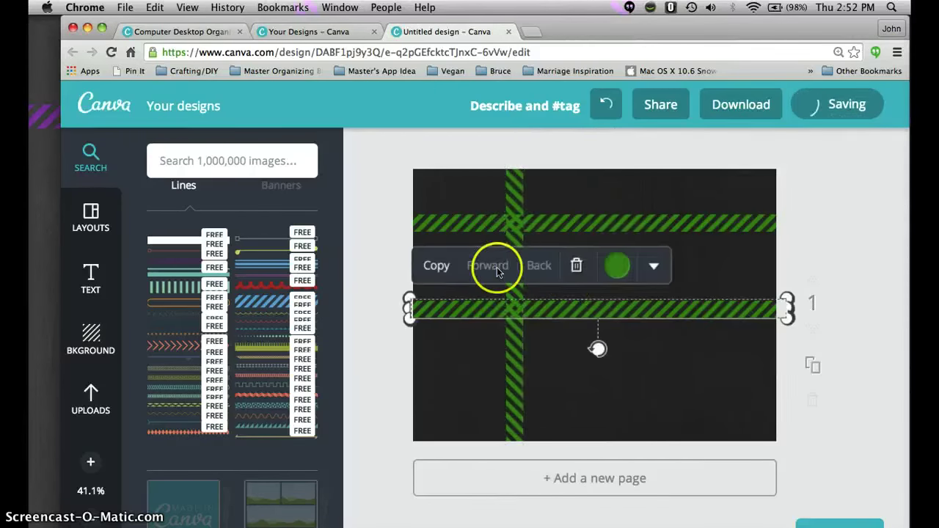
drag(598, 349, 684, 311)
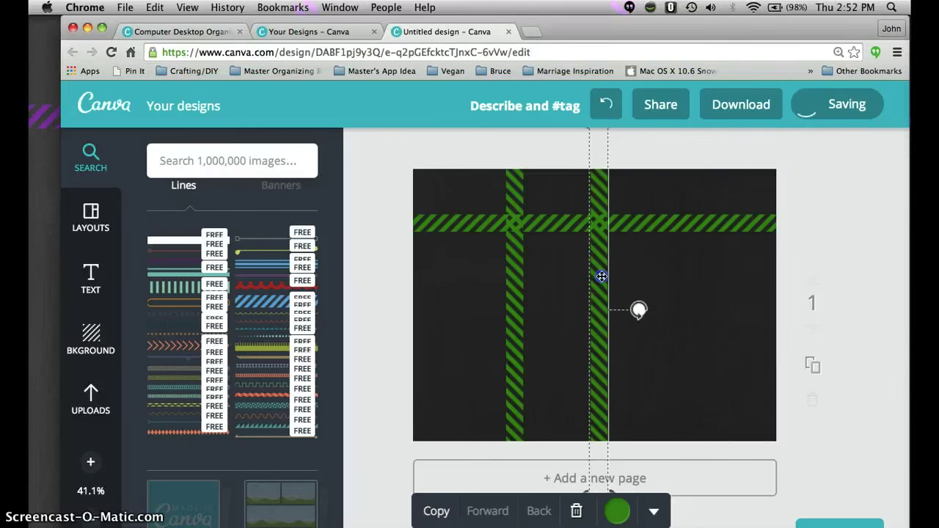
drag(602, 275, 655, 279)
mouse_move(514, 269)
mouse_down()
mouse_move(530, 273)
mouse_move(521, 279)
mouse_up()
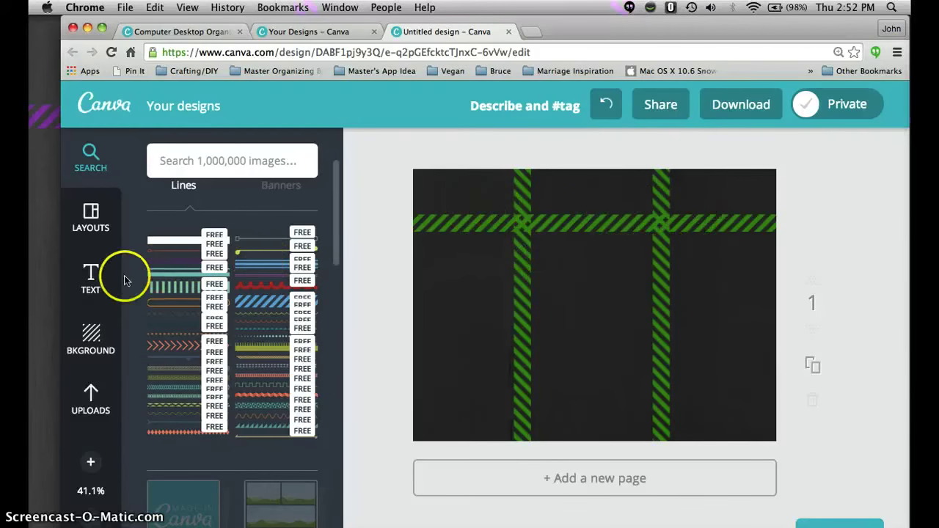
Add a heading text box in Londrina Sketch and begin typing 'Follow – Up'.
click(89, 287)
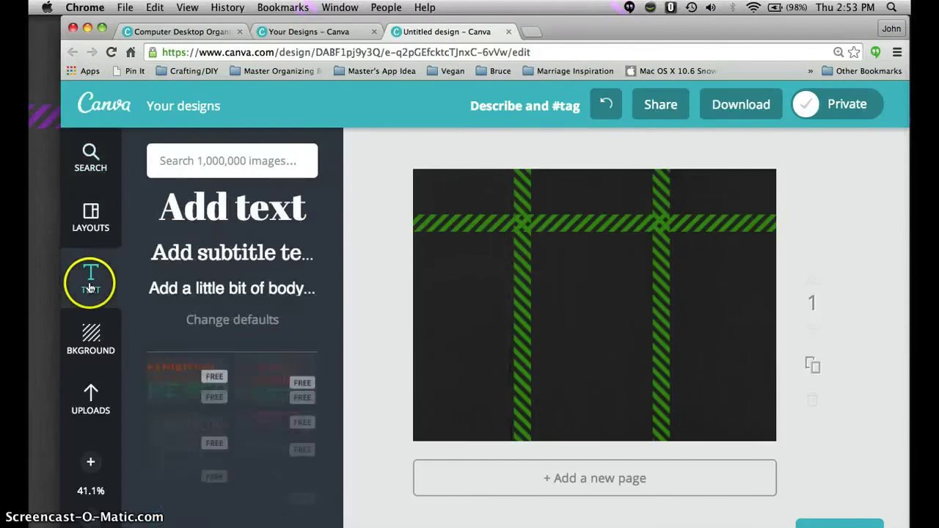
click(253, 209)
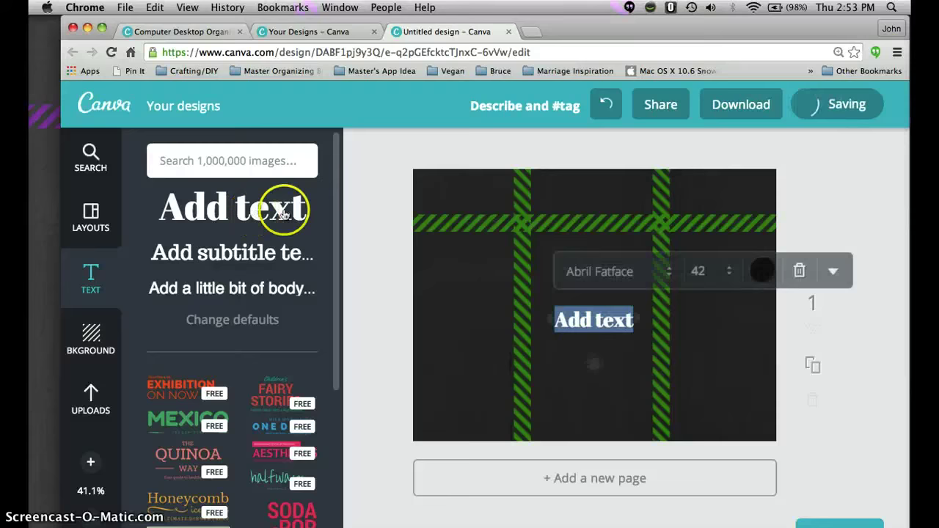
click(667, 272)
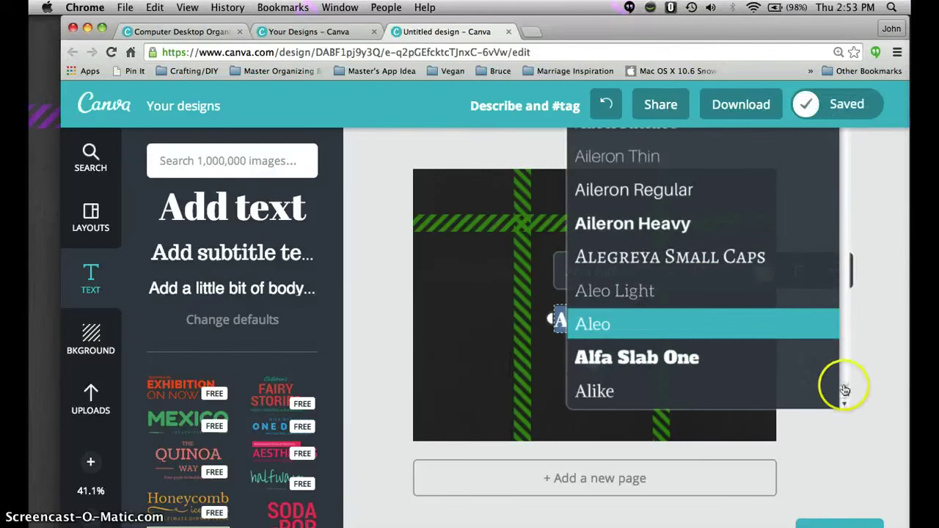
click(845, 258)
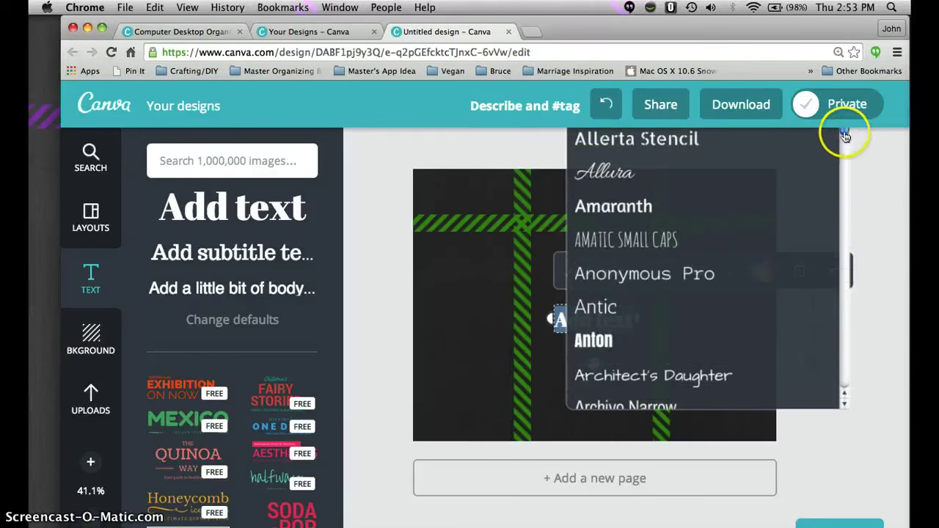
mouse_move(844, 132)
mouse_down()
mouse_move(842, 308)
mouse_move(844, 264)
mouse_up()
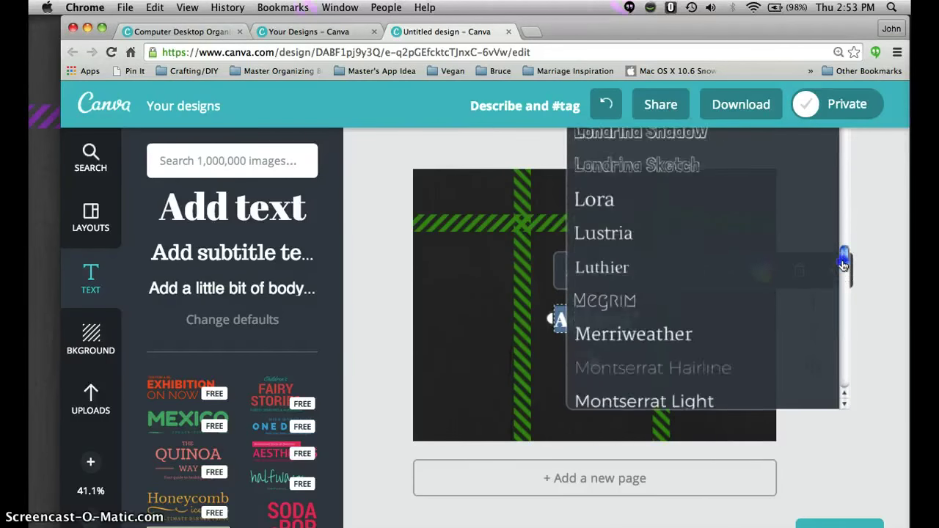
click(666, 164)
drag(572, 340, 615, 323)
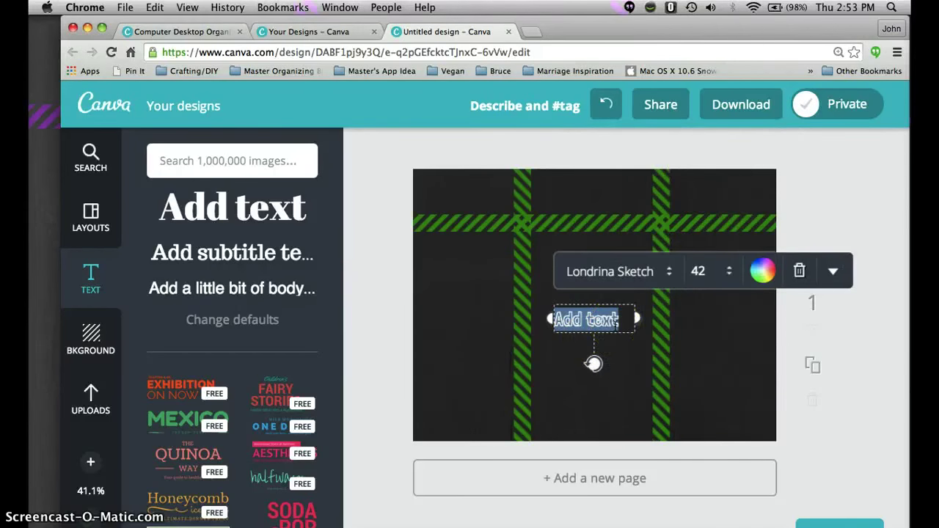
text(Follow – Up)
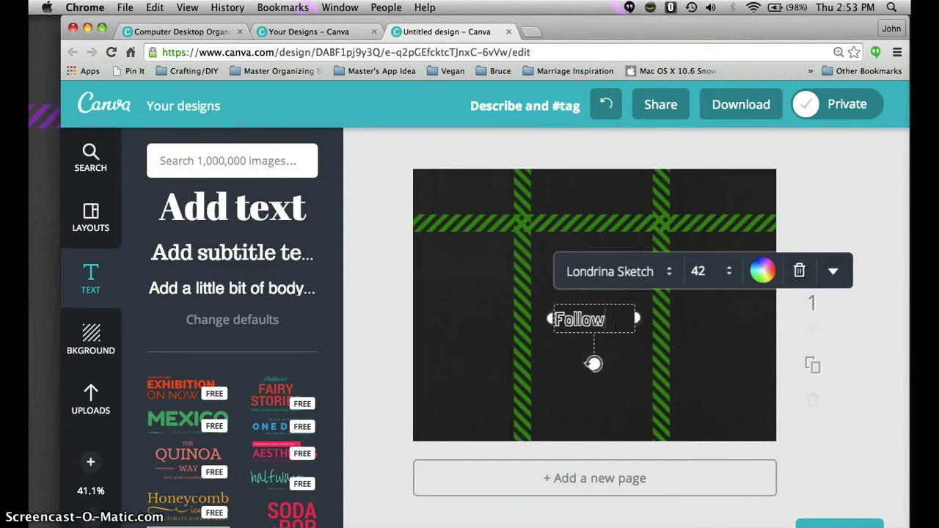
Move the Follow – Up heading up and make two copies of it.
click(634, 371)
mouse_move(596, 329)
mouse_down()
mouse_move(525, 251)
mouse_move(591, 269)
mouse_up()
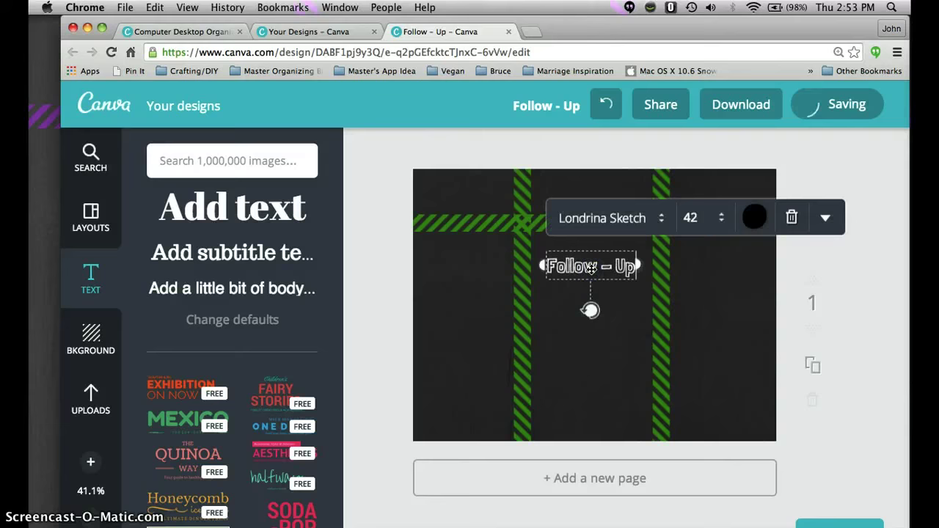
click(835, 232)
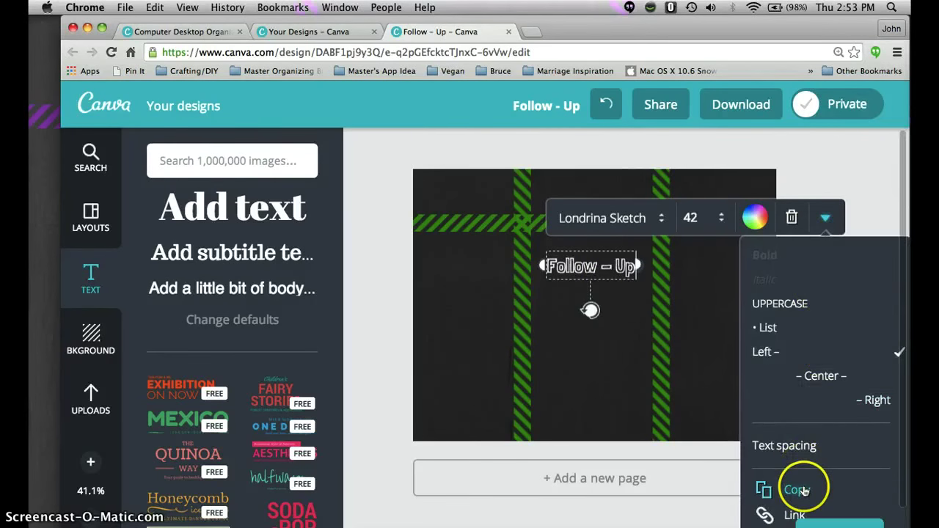
click(805, 490)
click(834, 229)
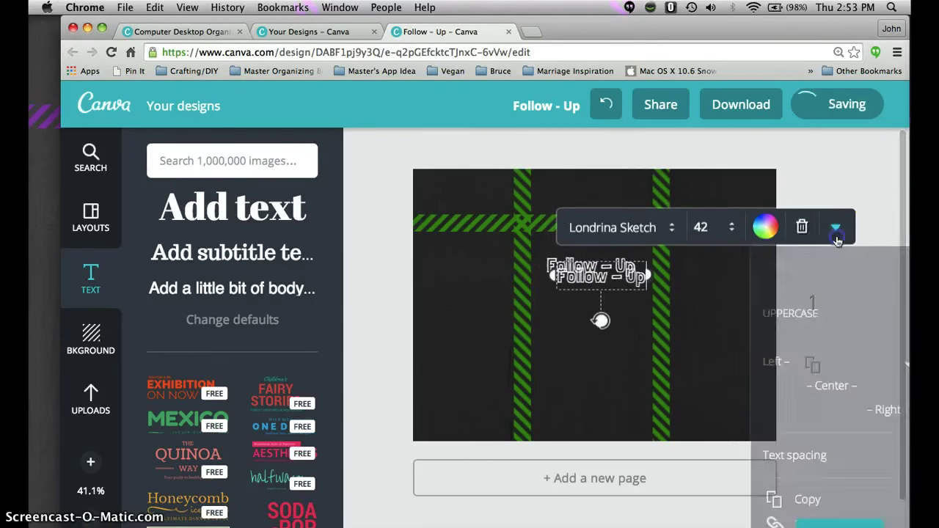
click(820, 498)
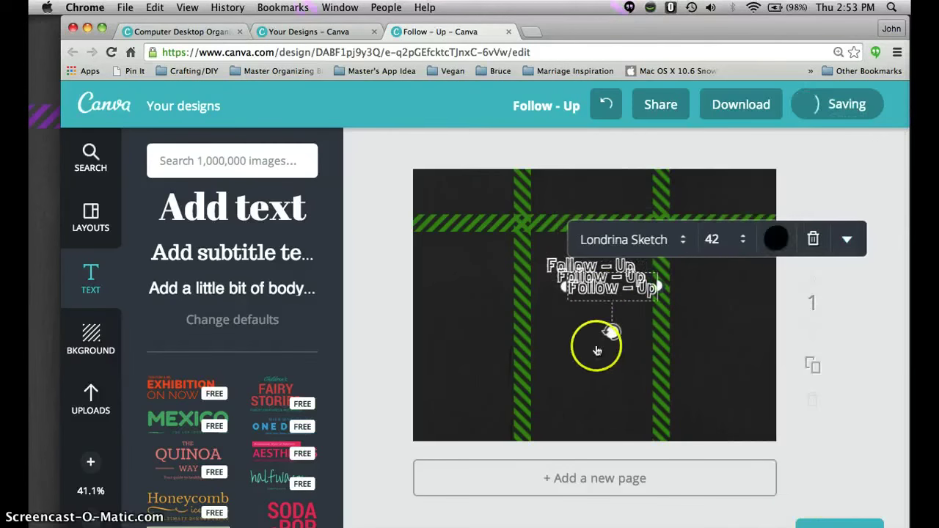
Rewrite one copy as 'Reference' and move it over the right column.
click(600, 315)
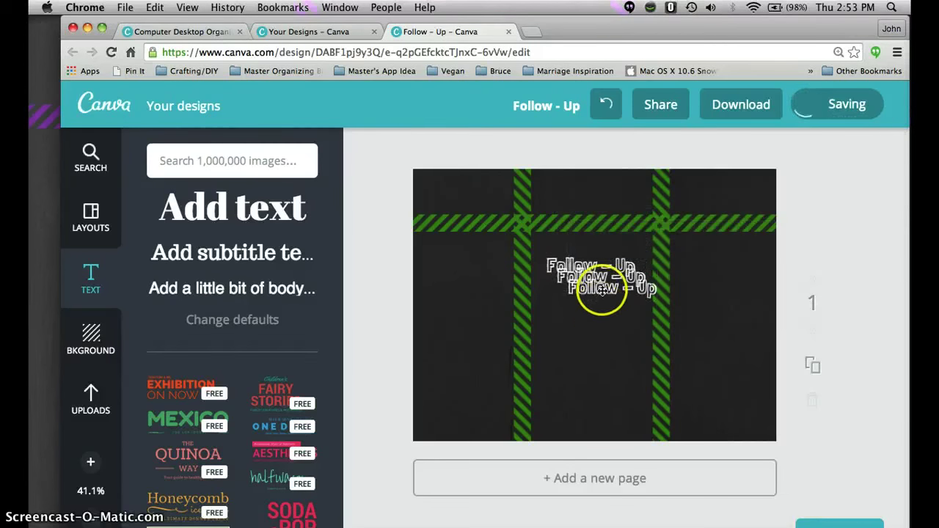
drag(599, 283, 601, 321)
double_click(601, 321)
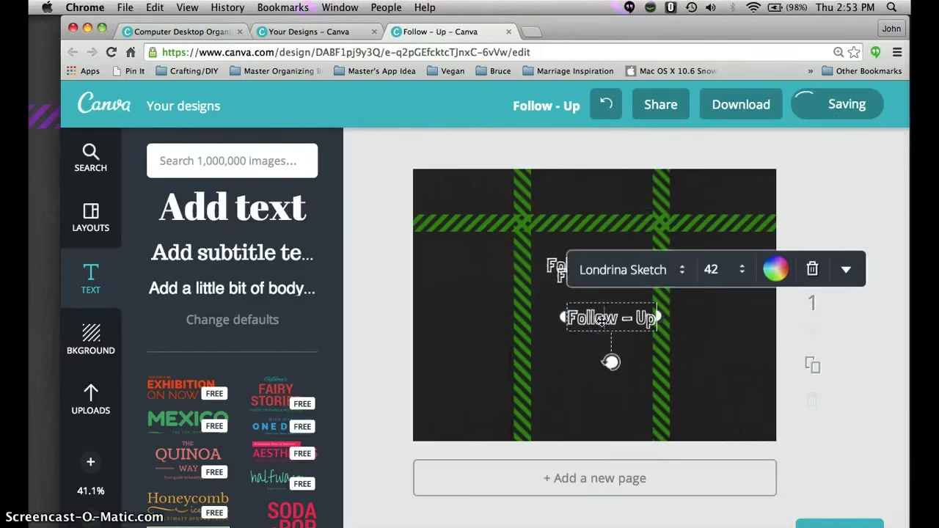
triple_click(601, 321)
key(BackSpace)
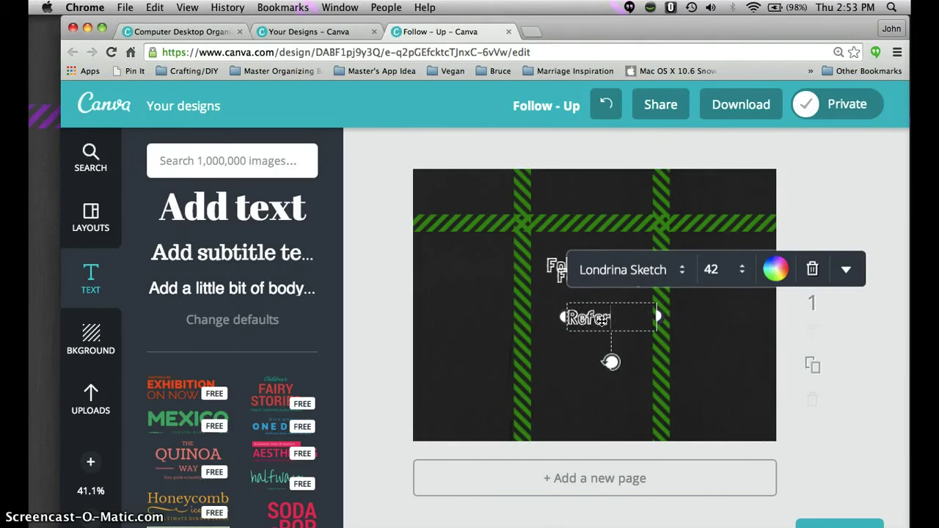
click(580, 329)
click(562, 362)
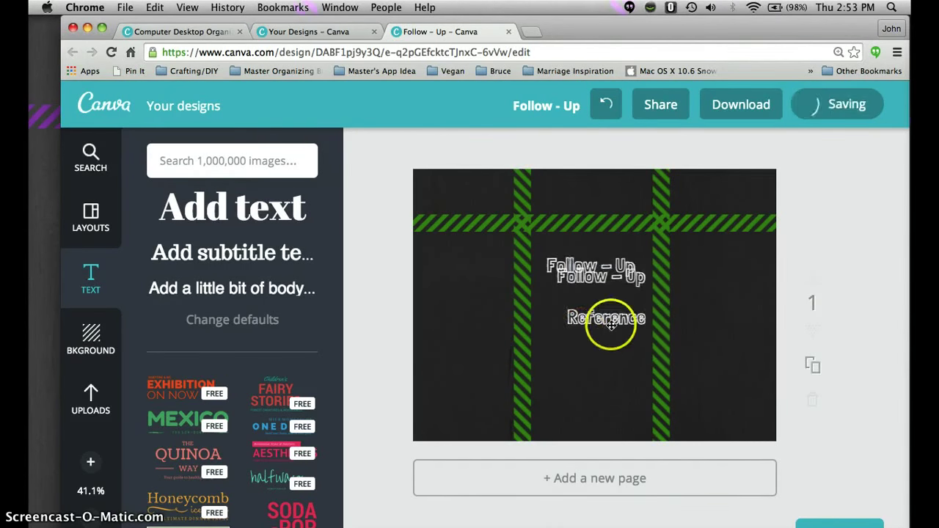
drag(608, 329, 722, 189)
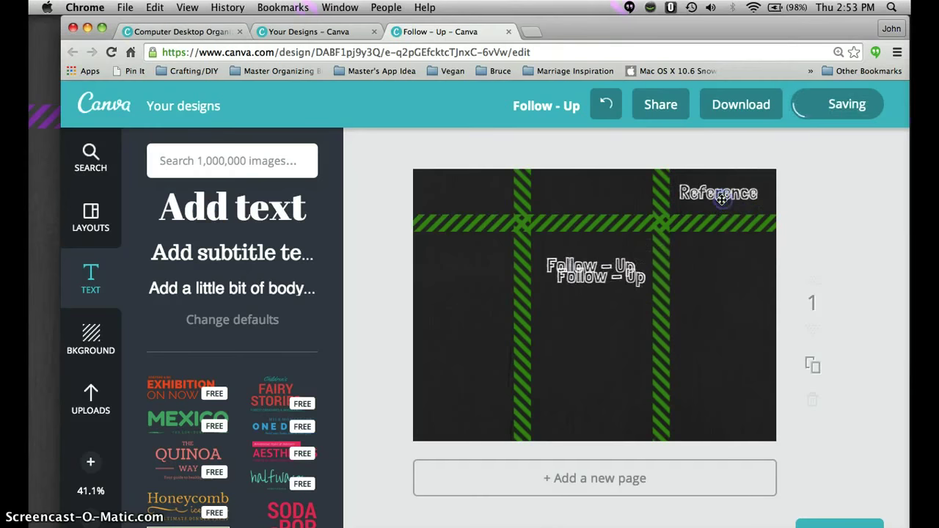
Rewrite the other copy as 'To Do Today' and align all three headings across the top.
click(604, 267)
drag(605, 267, 581, 197)
double_click(577, 267)
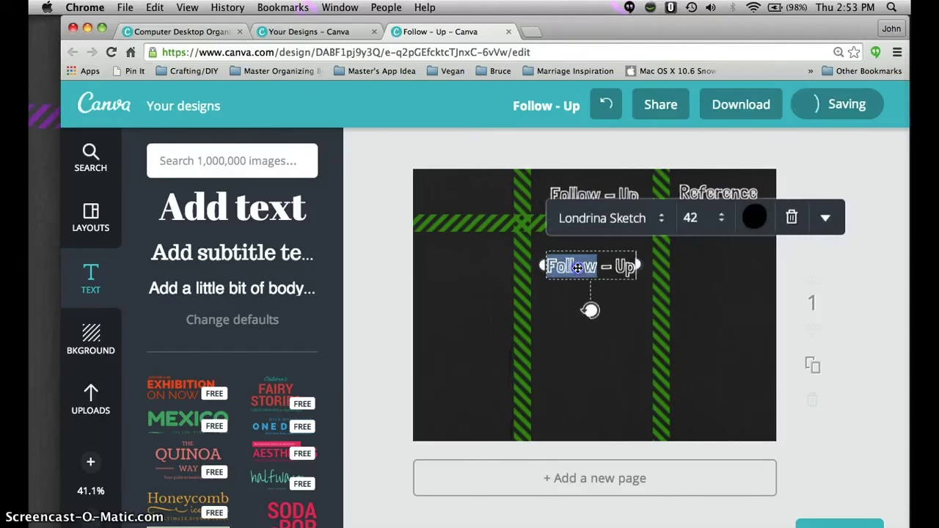
triple_click(577, 267)
key(BackSpace)
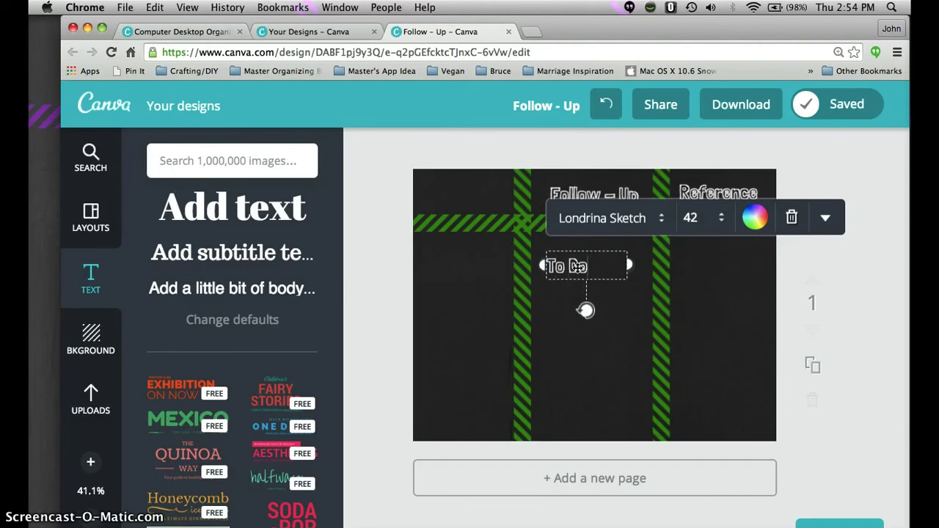
text(To Do Today)
click(593, 310)
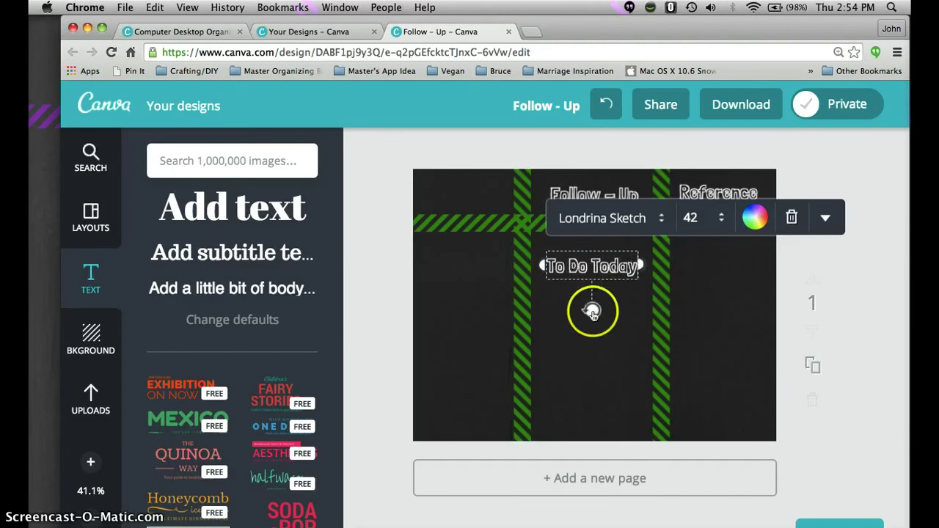
click(587, 209)
drag(587, 209, 457, 198)
drag(591, 266, 594, 193)
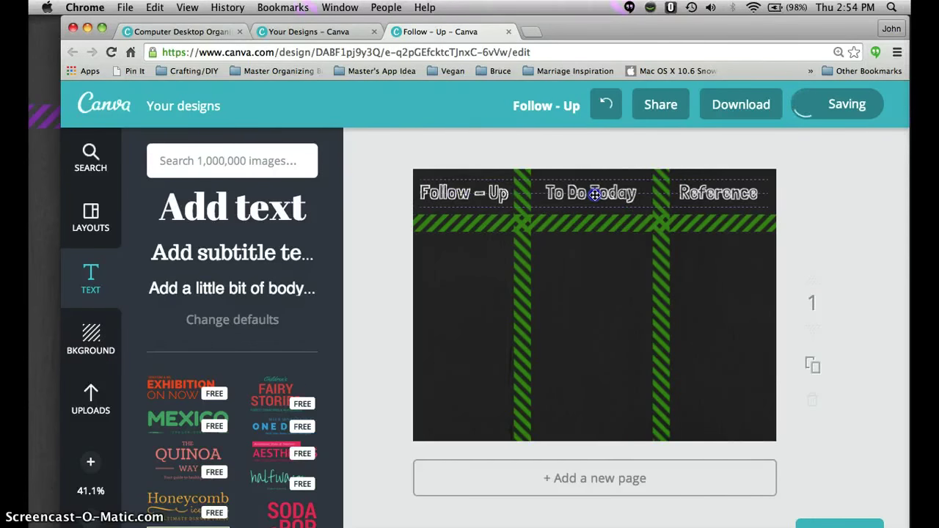
Nudge the left vertical green stripe slightly right, then select the right stripe.
click(606, 300)
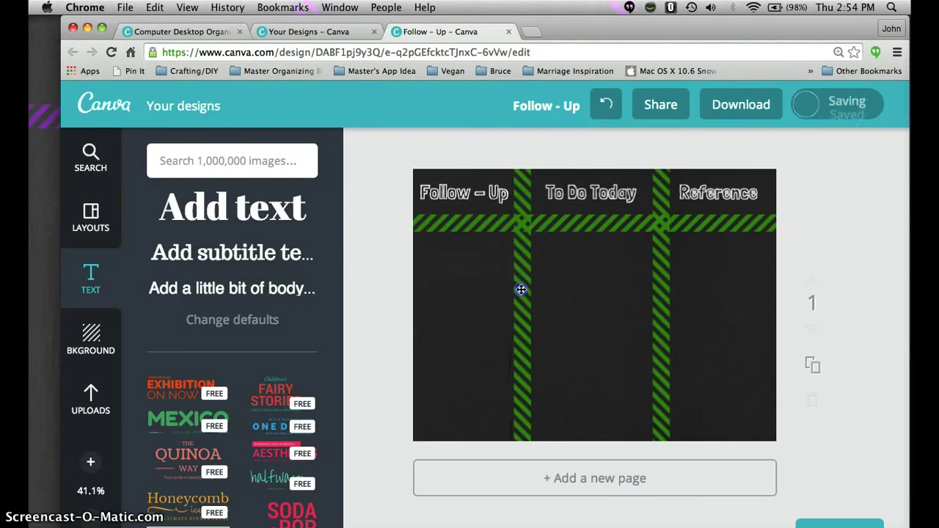
drag(525, 289, 525, 289)
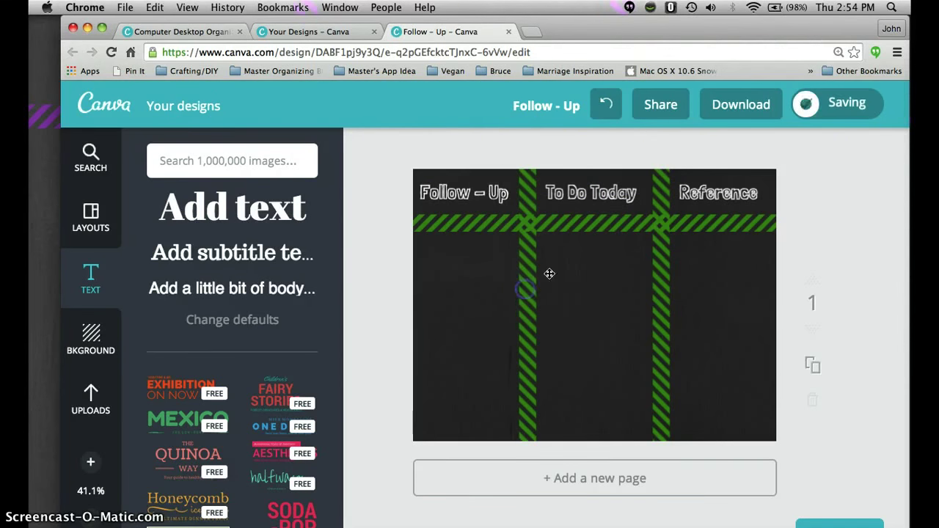
click(622, 220)
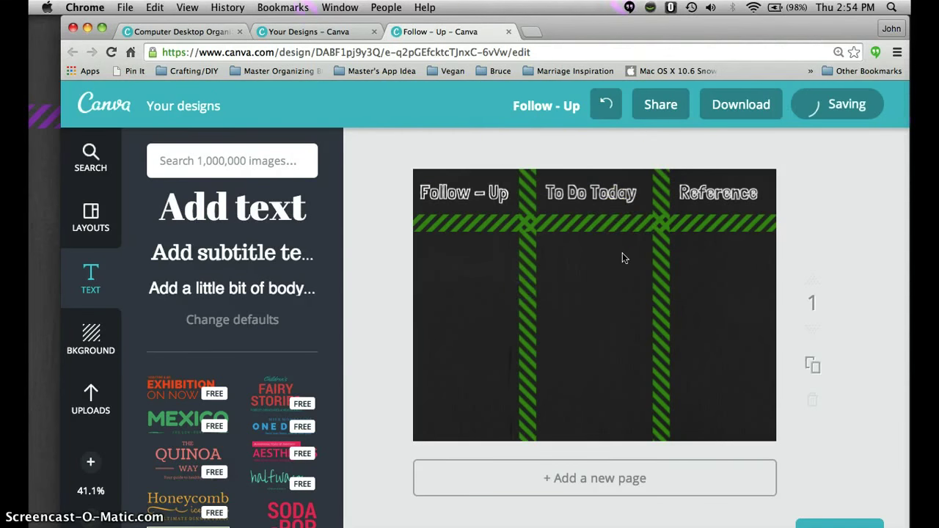
mouse_move(604, 262)
mouse_down()
mouse_move(531, 210)
mouse_move(529, 283)
mouse_up()
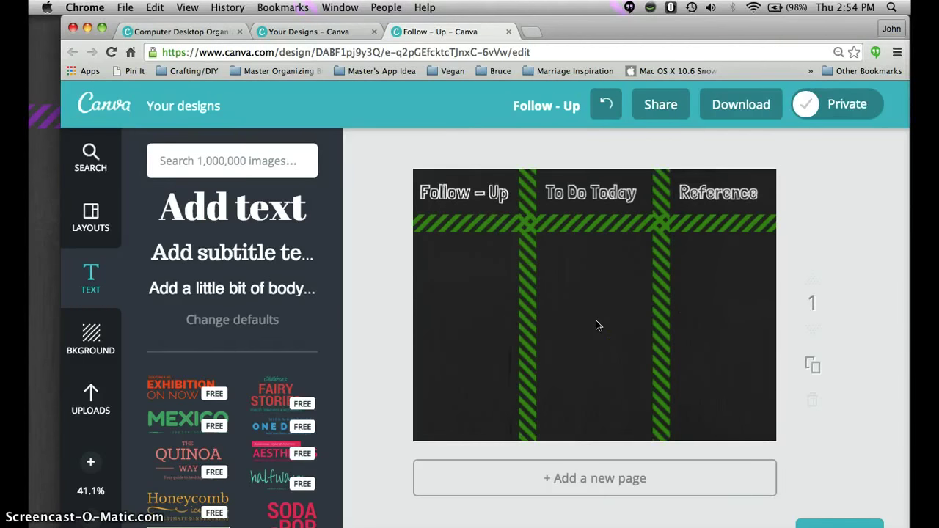
click(635, 304)
click(845, 117)
click(660, 368)
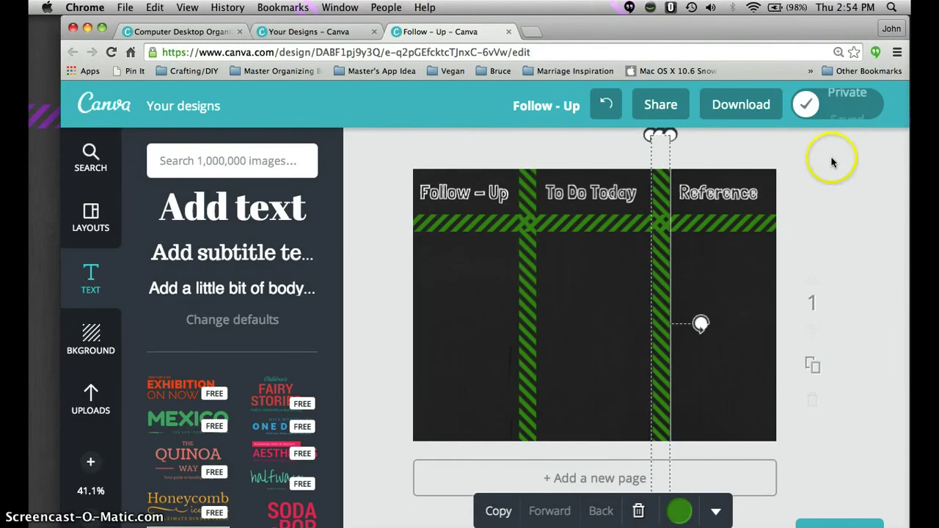
Download the design as an image, Follow – Up.png, and open it in Preview.
click(743, 109)
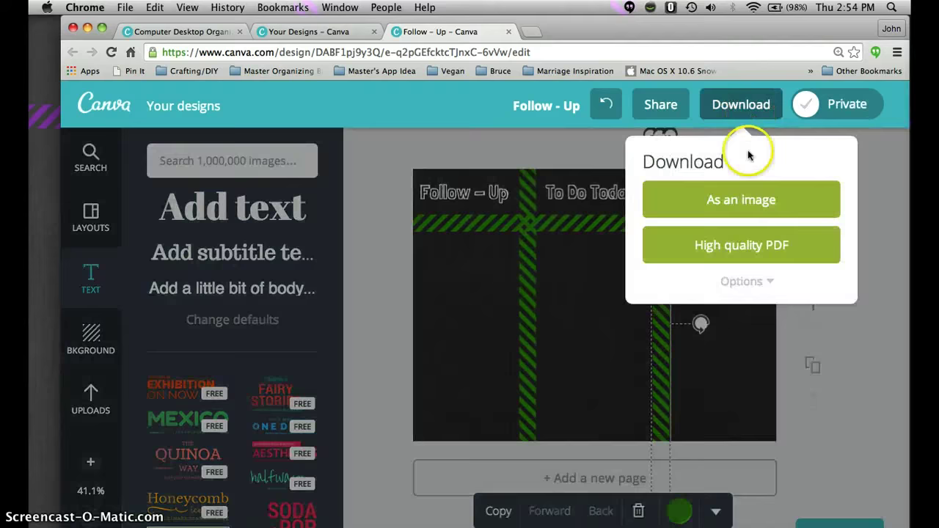
click(746, 202)
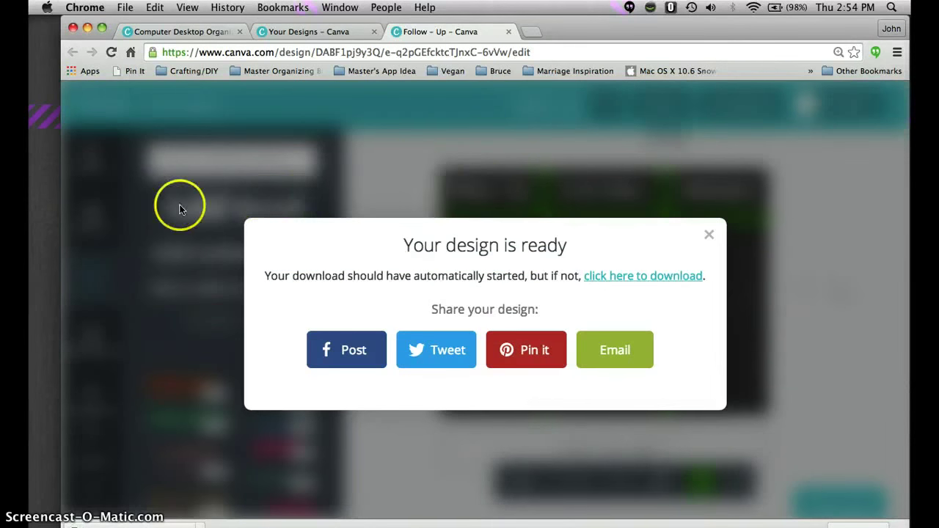
click(173, 525)
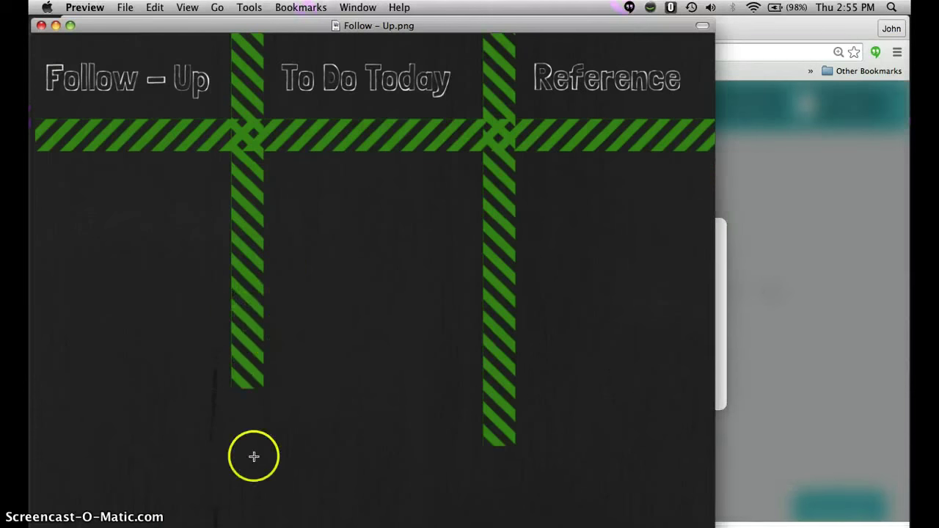
Close the Follow – Up.png Preview window.
click(41, 26)
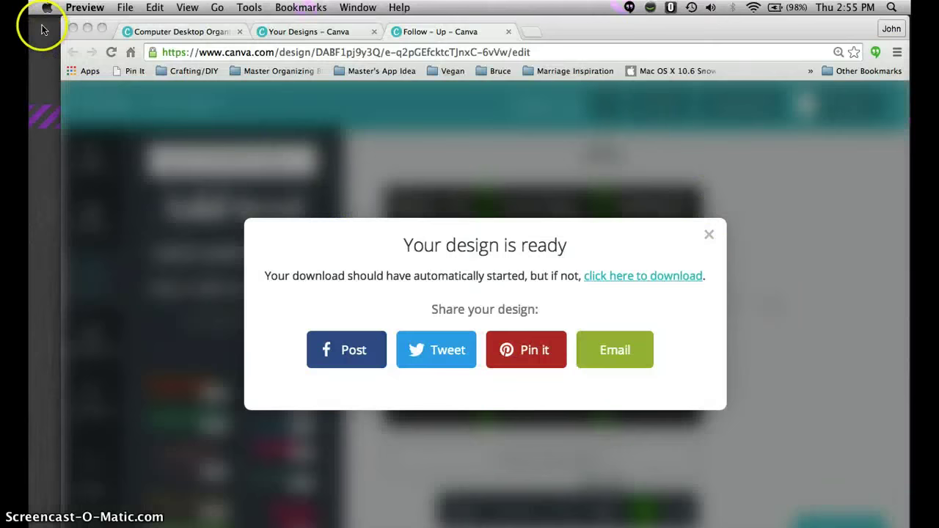
Dismiss the download message and extend both vertical green stripes to the bottom edge.
click(707, 235)
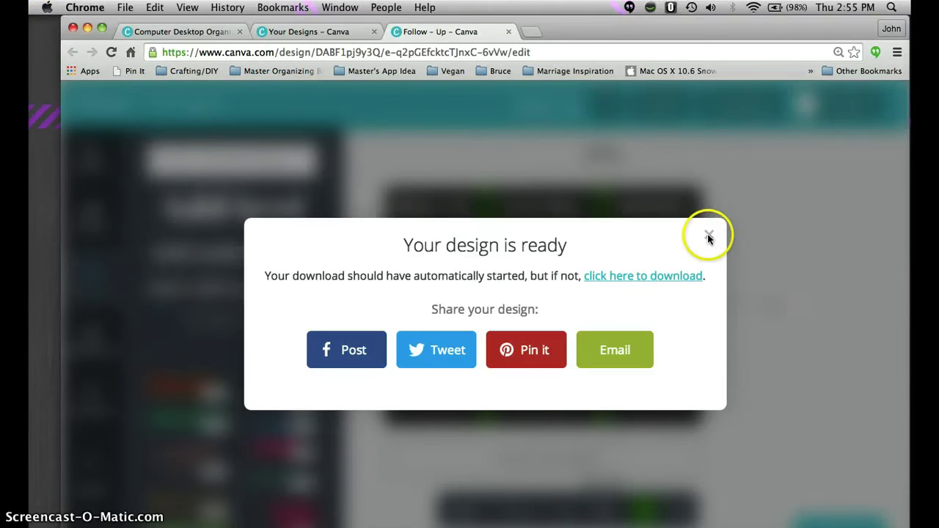
click(707, 237)
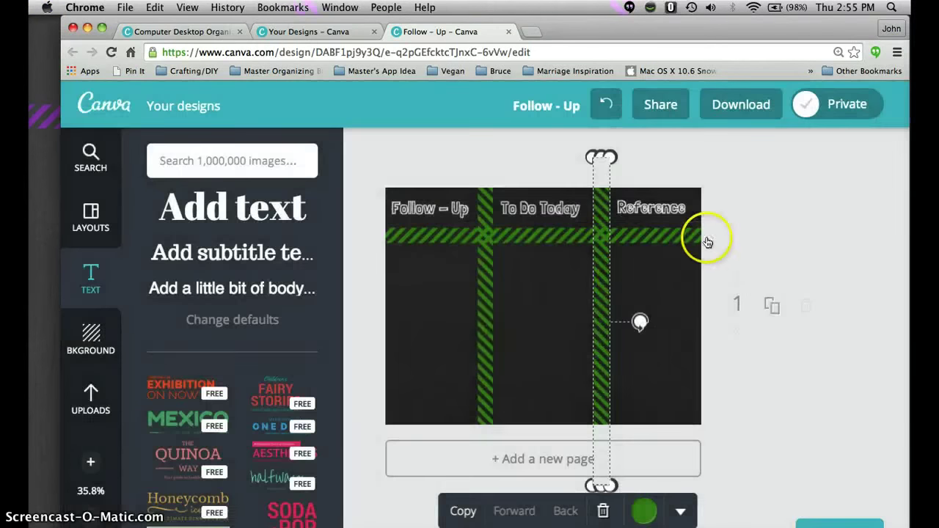
click(488, 350)
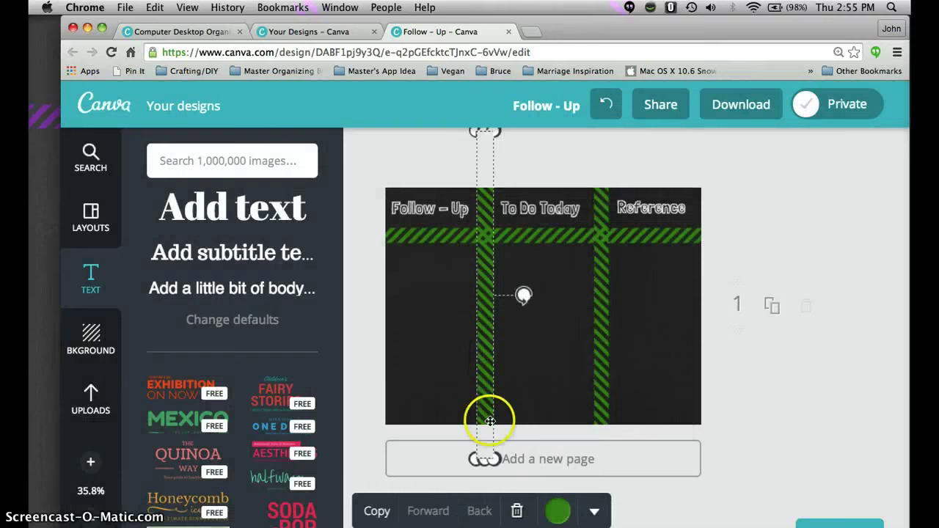
drag(493, 460, 496, 516)
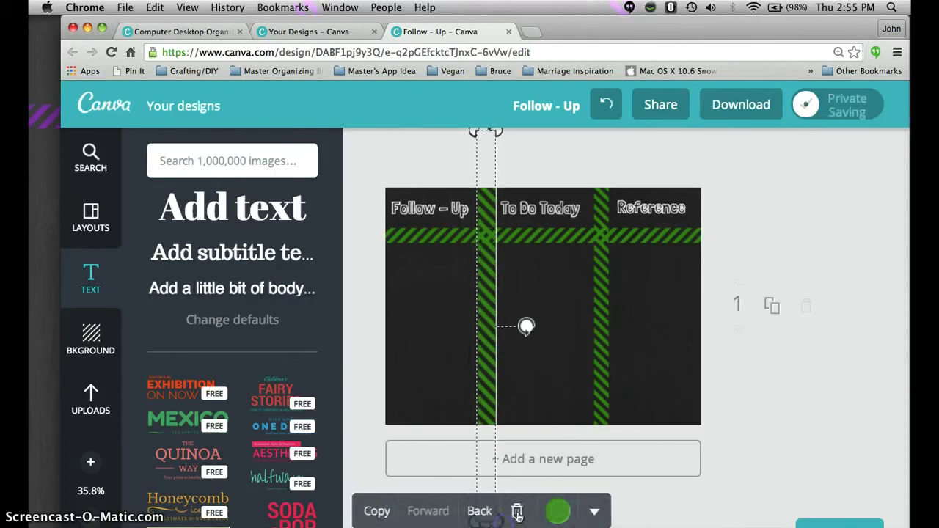
click(604, 394)
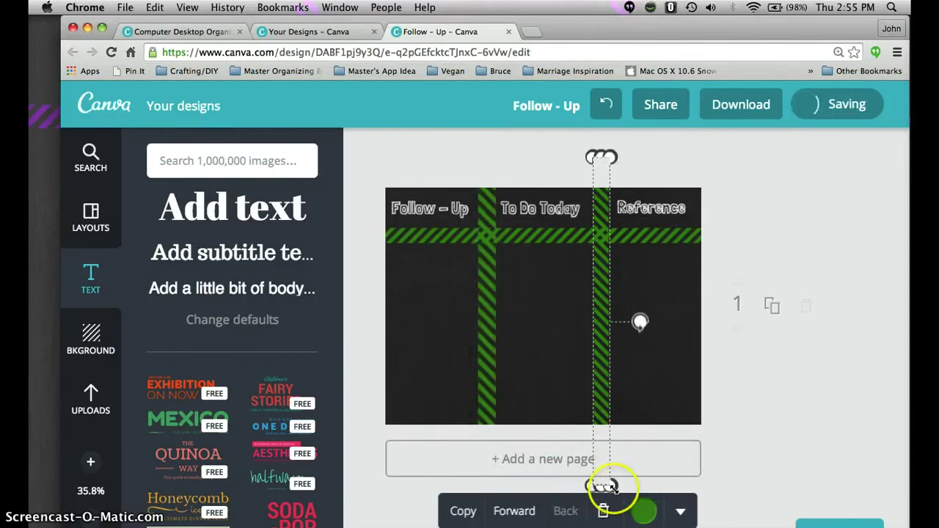
drag(619, 490, 621, 527)
Lower the horizontal stripe slightly and level the Follow – Up and Reference headings.
drag(537, 241, 538, 246)
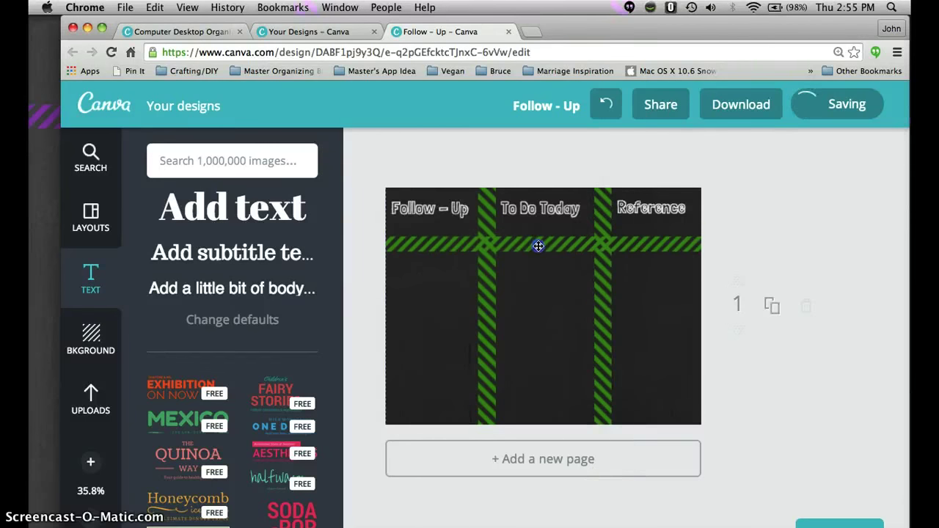
drag(430, 204, 440, 214)
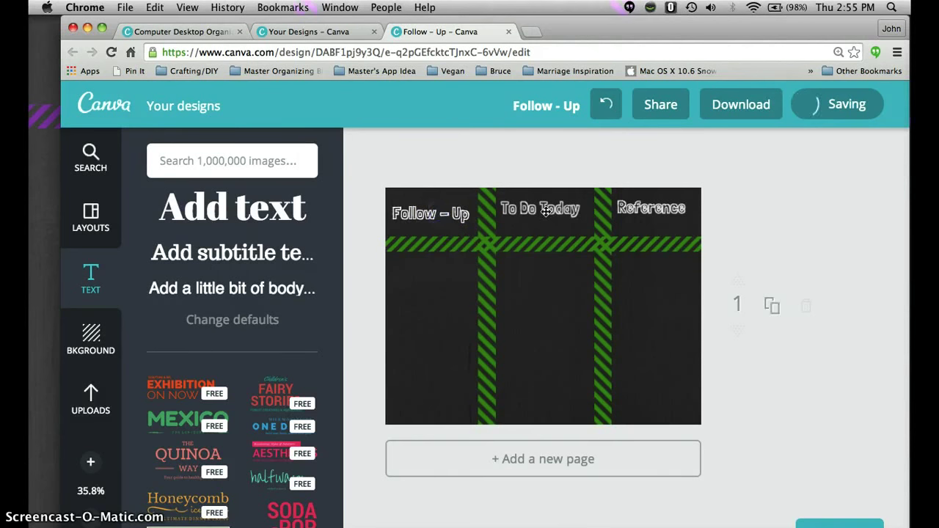
drag(652, 208, 655, 220)
click(813, 133)
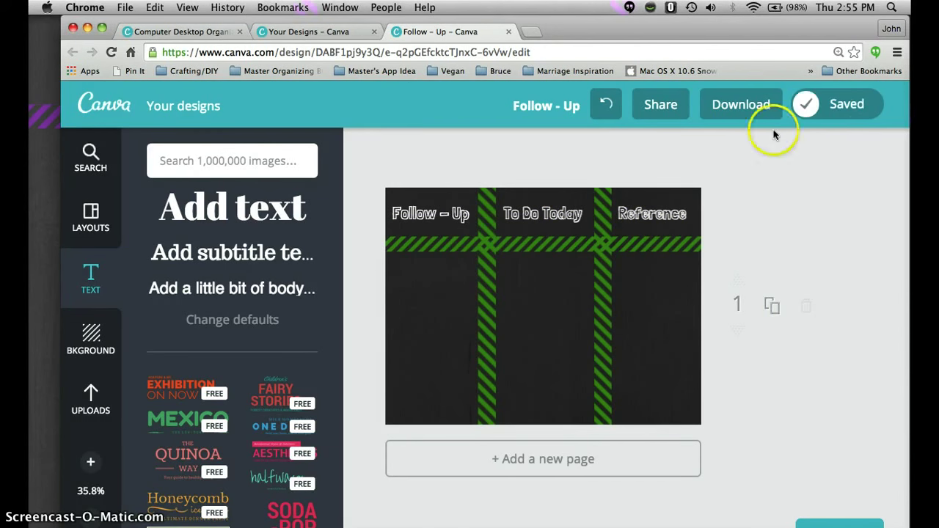
Download the updated design as an image and open Follow – Up (1).png.
click(754, 112)
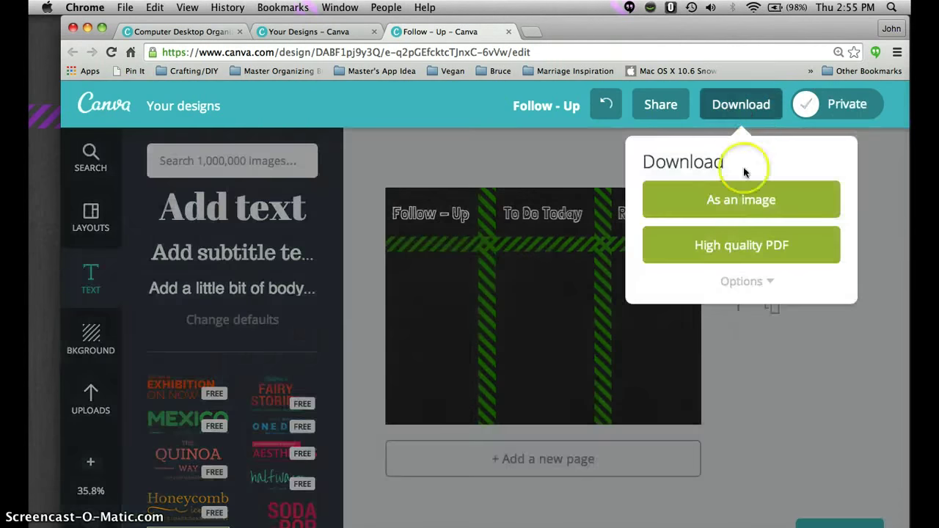
click(744, 201)
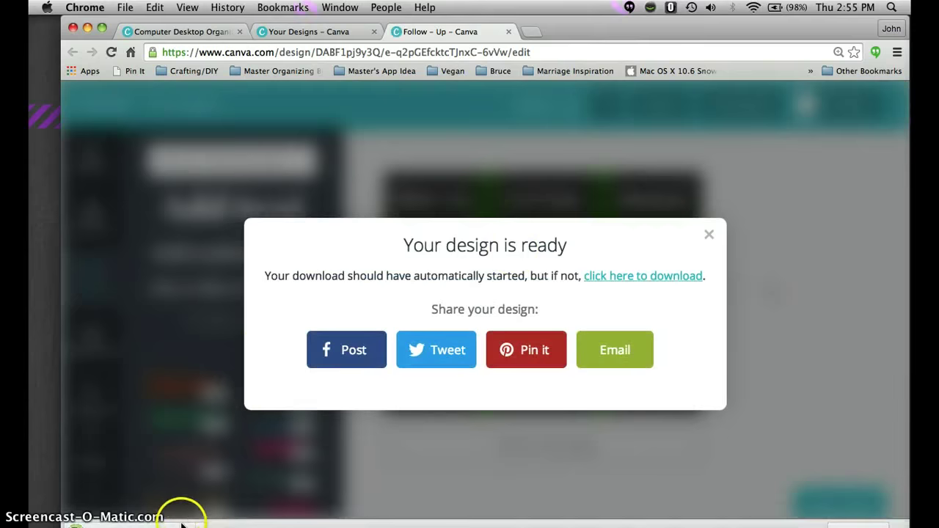
click(182, 523)
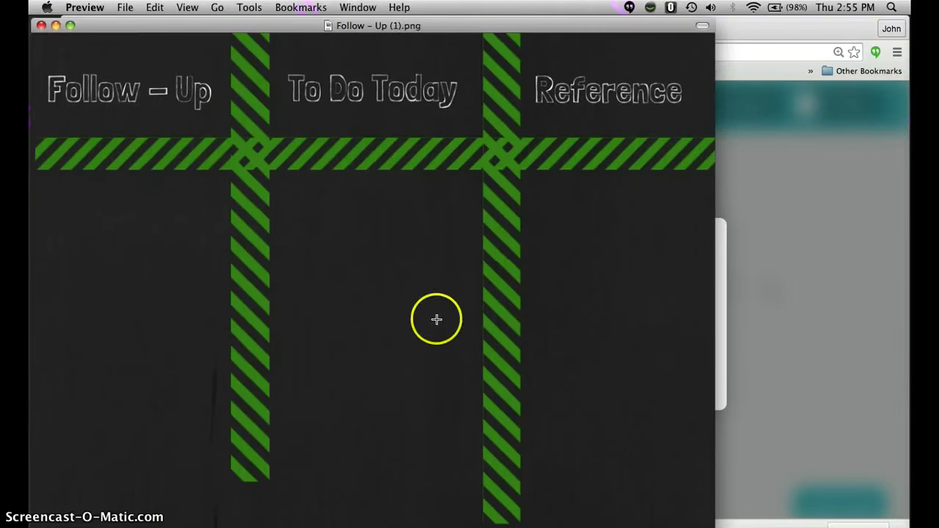
Close the Preview window and dismiss Canva's download-ready message.
click(40, 29)
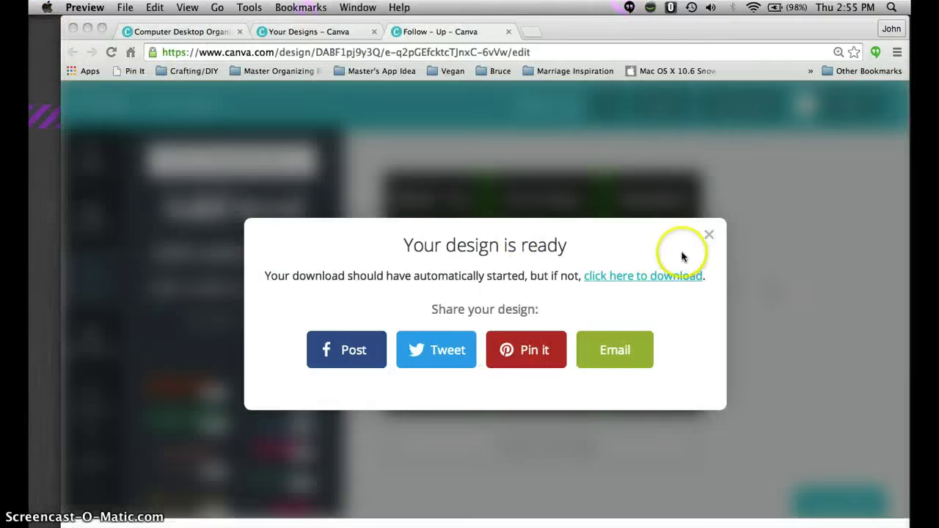
click(709, 234)
click(709, 234)
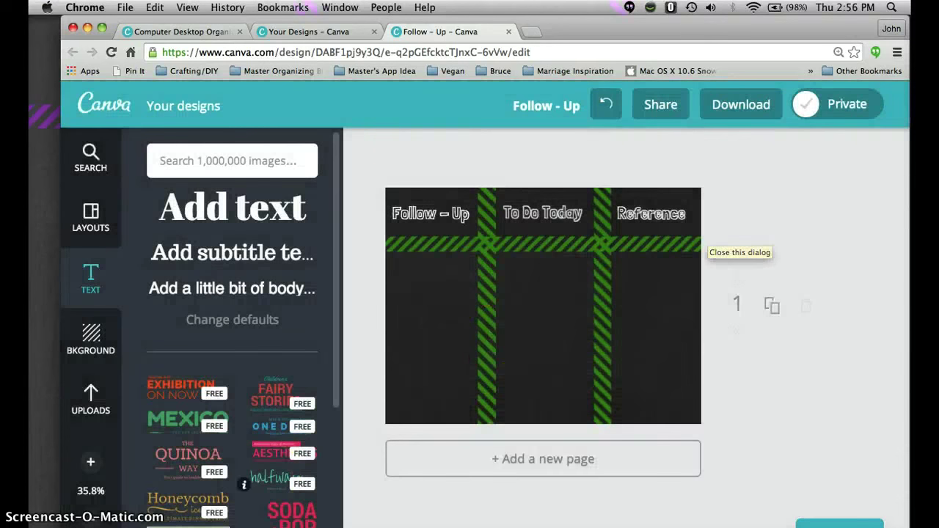
Nudge the horizontal green stripe slightly down beneath the three headings, then deselect it.
mouse_move(288, 520)
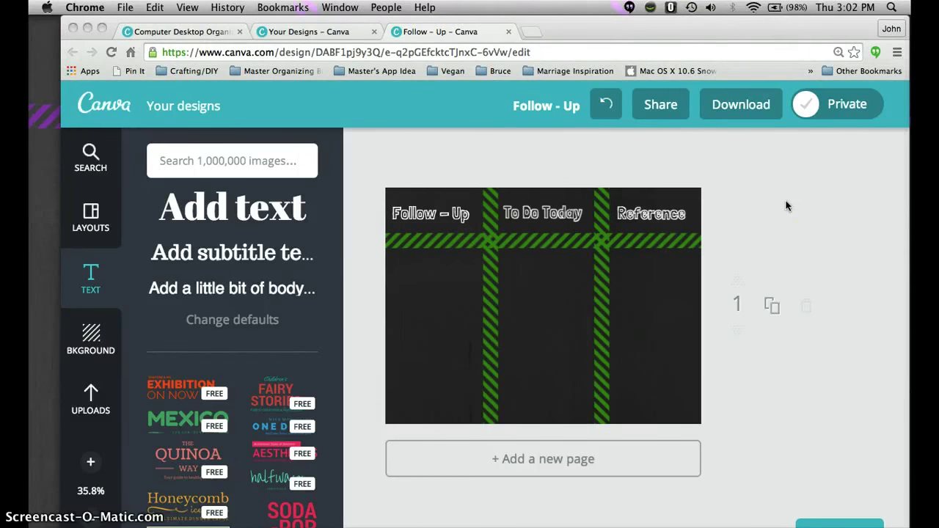
click(648, 238)
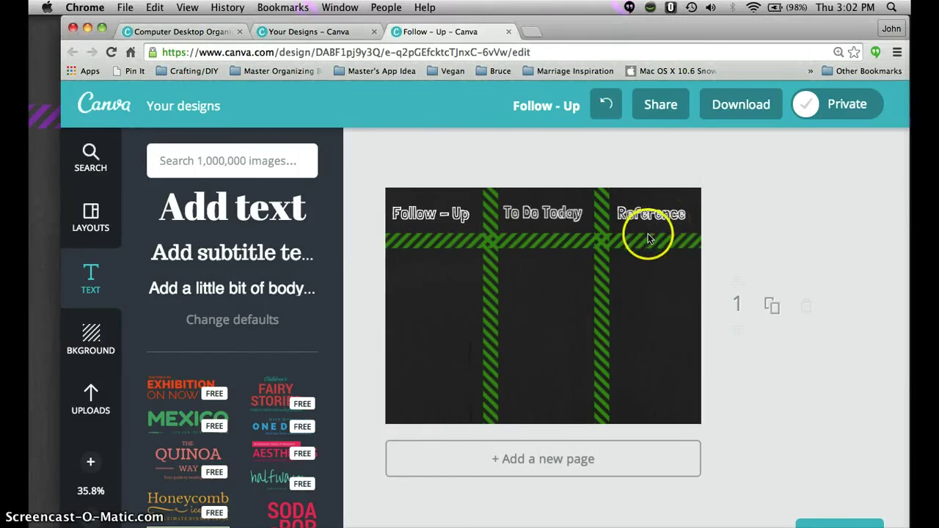
click(640, 241)
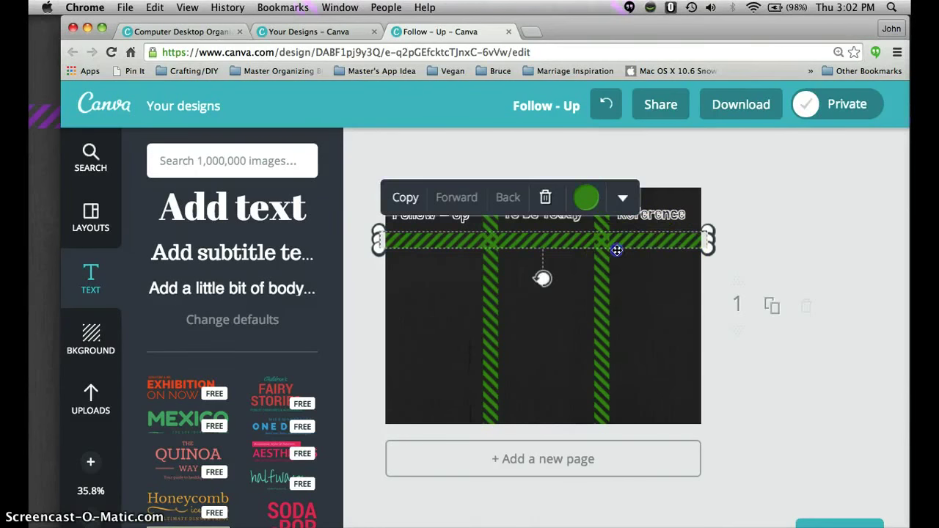
drag(617, 250, 616, 253)
click(654, 246)
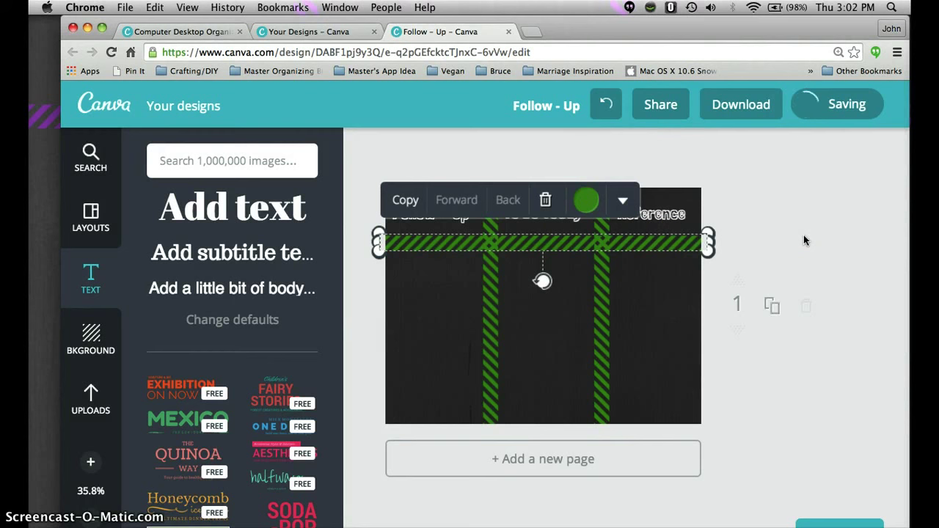
click(782, 212)
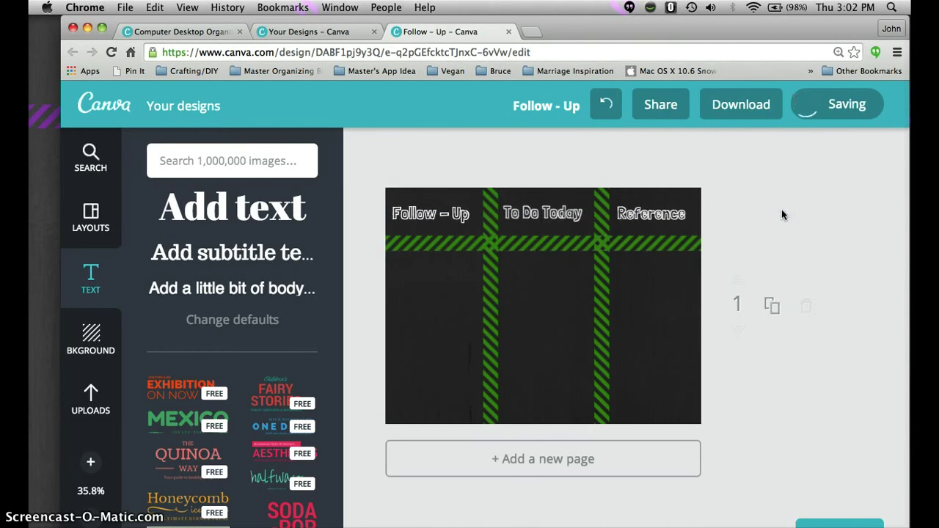
Download the design as an image and open Follow – Up (7).png in Preview.
click(740, 107)
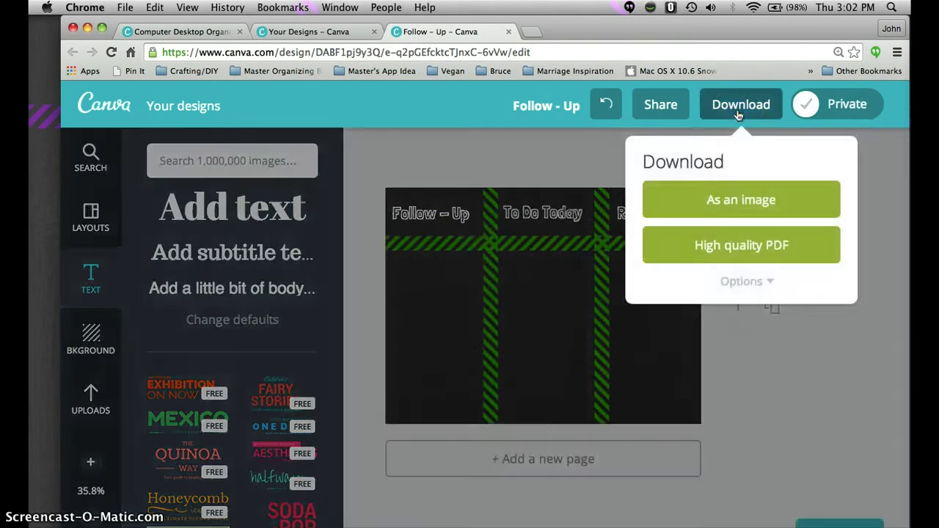
click(725, 205)
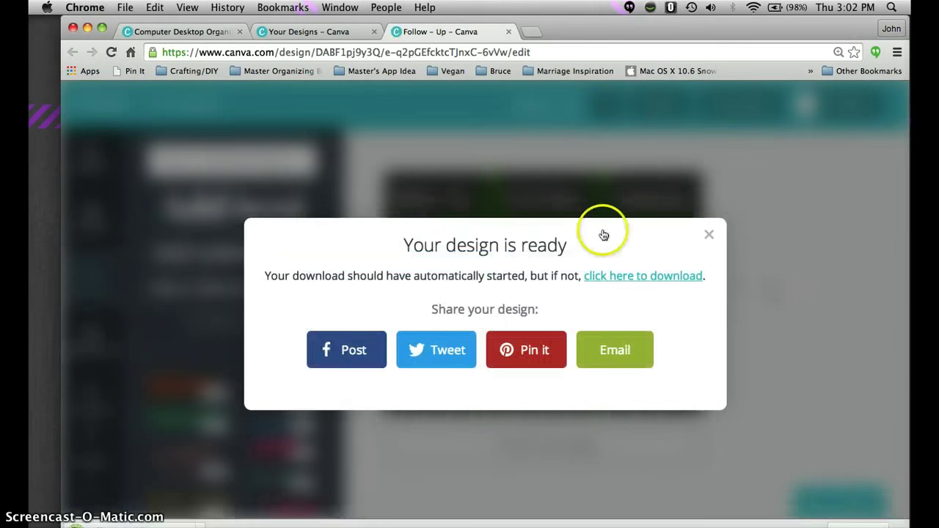
click(165, 520)
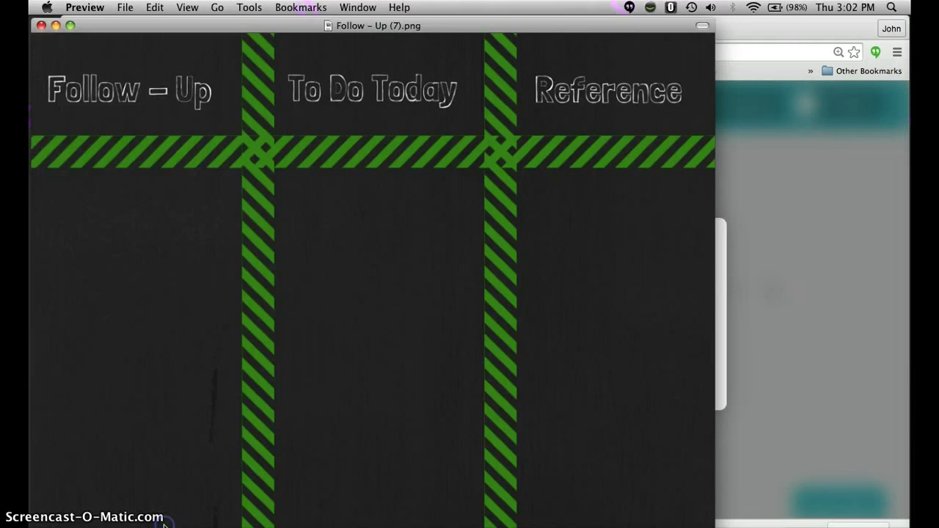
click(225, 303)
Save the image to the Desktop as Desktop Organizer.png, then close Preview.
click(121, 9)
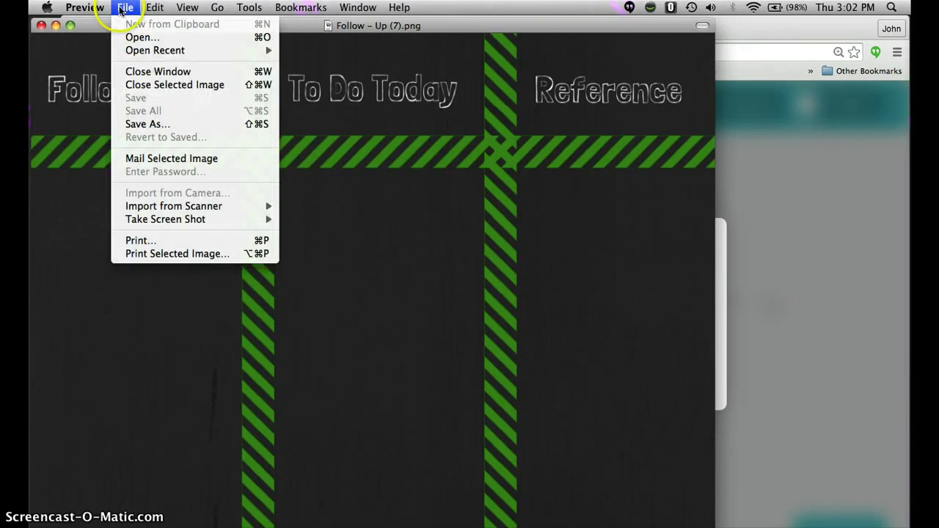
click(145, 125)
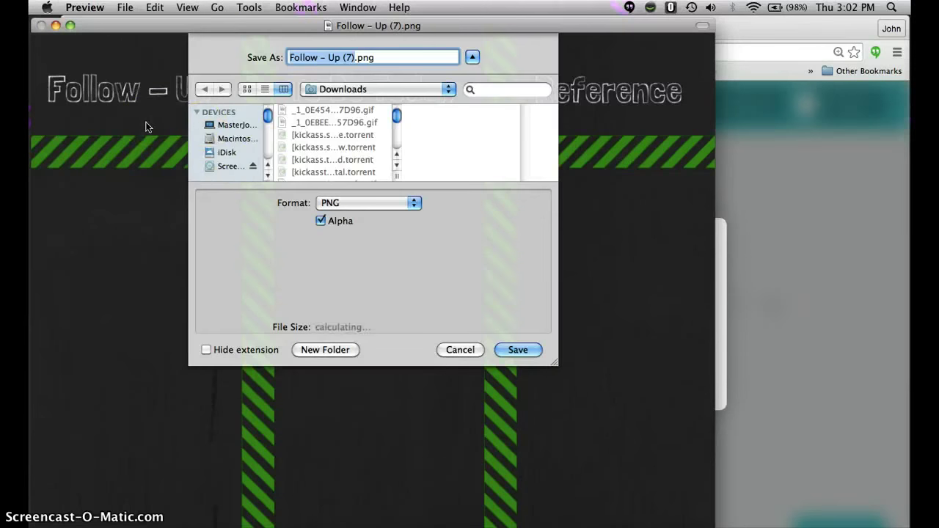
click(267, 175)
click(268, 176)
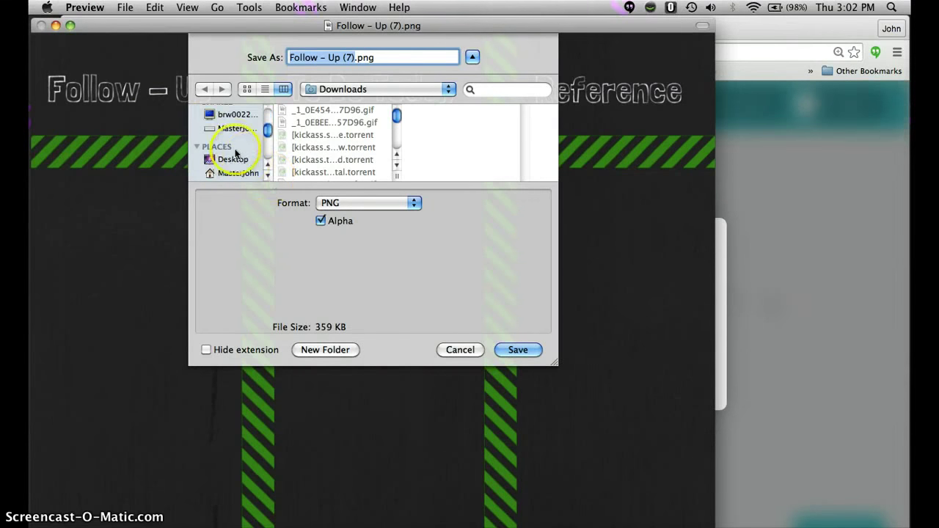
click(251, 161)
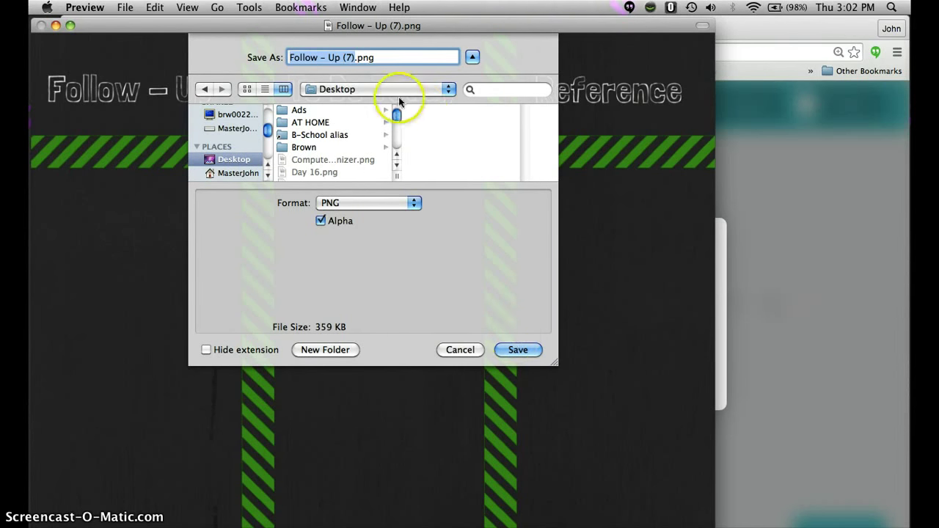
click(353, 59)
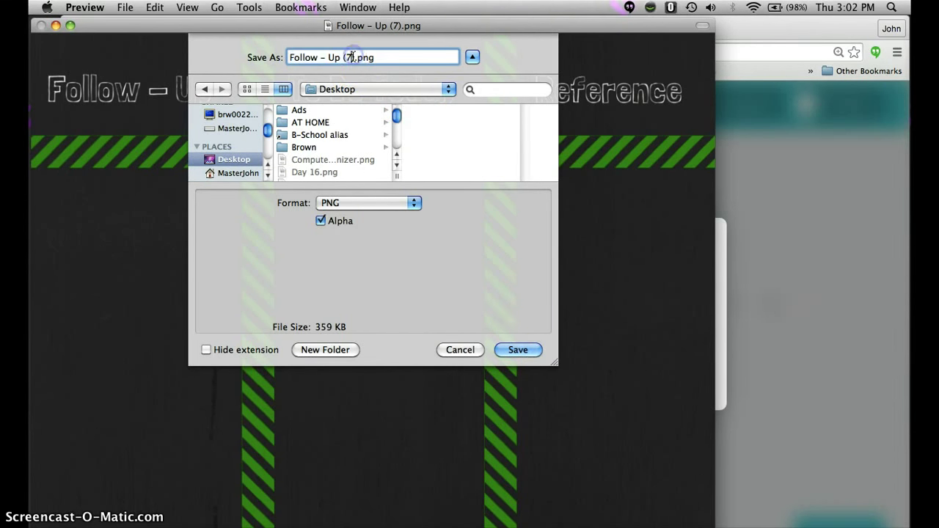
key(BackSpace)
key(BackSpace)
key(BackSpace)
key(BackSpace)
key(BackSpace)
key(BackSpace)
key(BackSpace)
key(BackSpace)
key(BackSpace)
key(BackSpace)
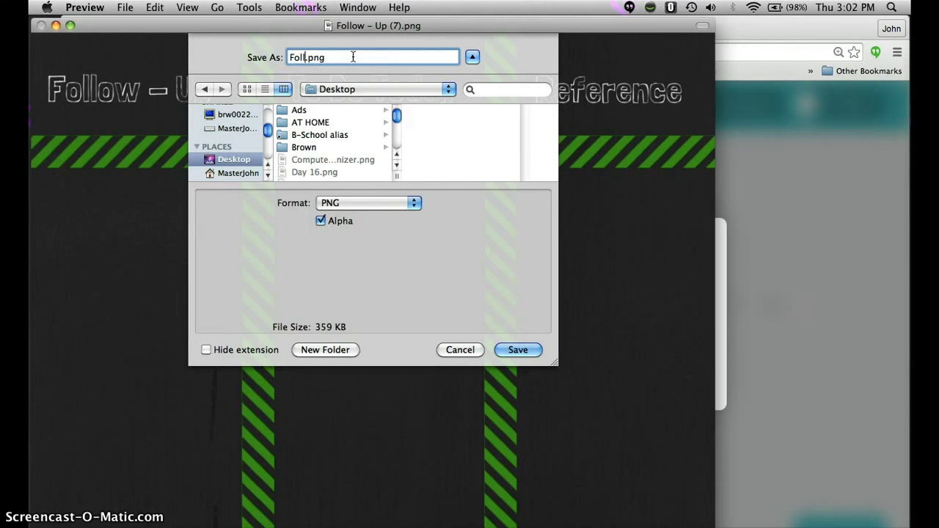
text(Desktop Organizer)
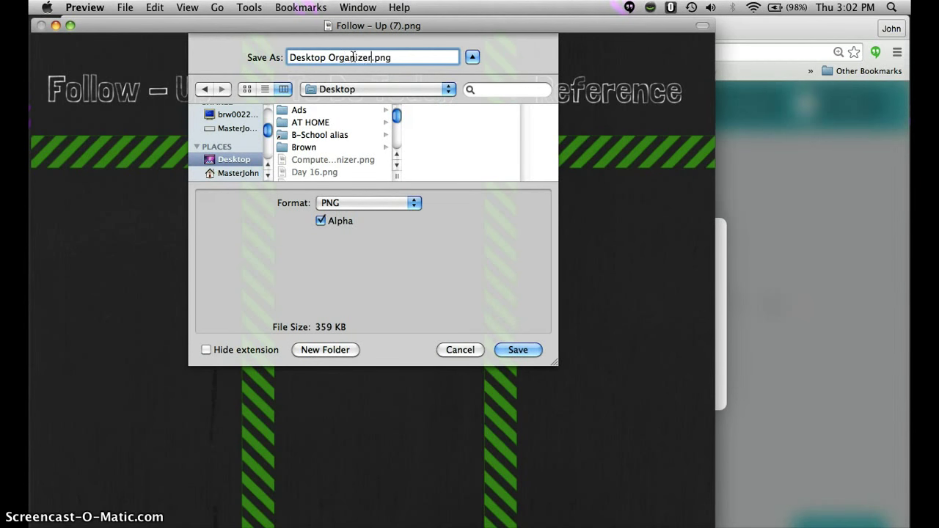
click(517, 350)
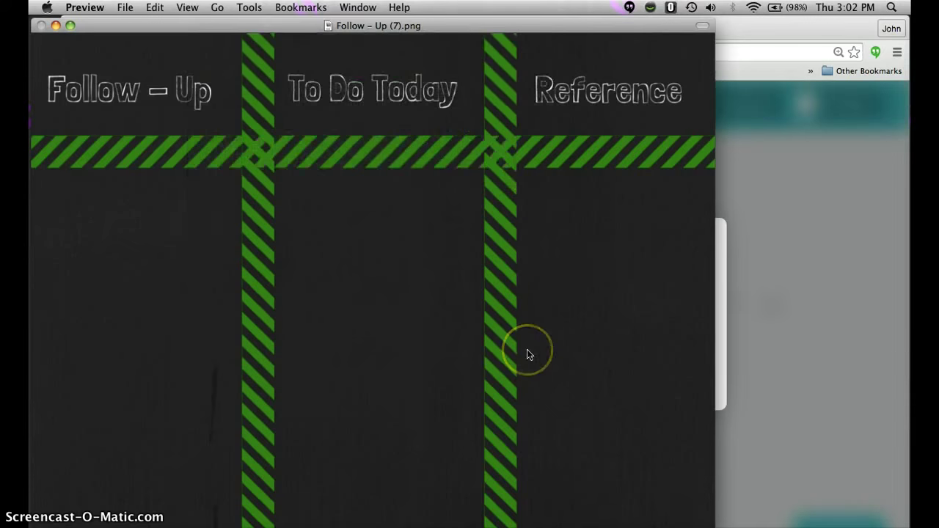
click(41, 26)
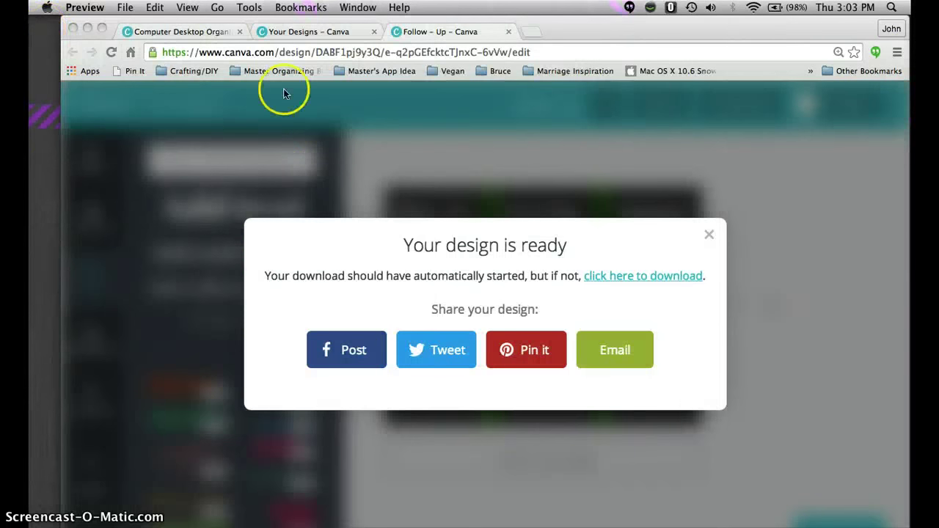
Choose the Desktop Organizer image in System Preferences' Desktop & Screen Saver pane.
click(89, 27)
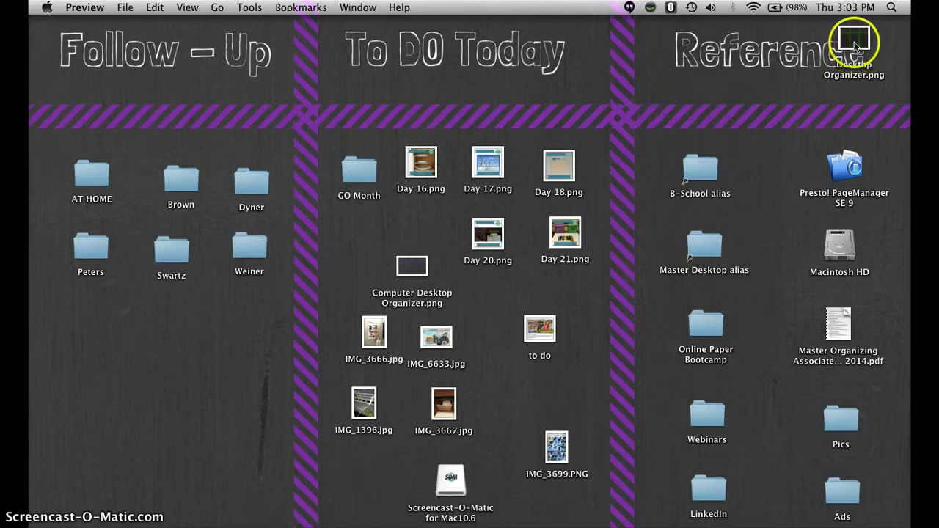
click(47, 7)
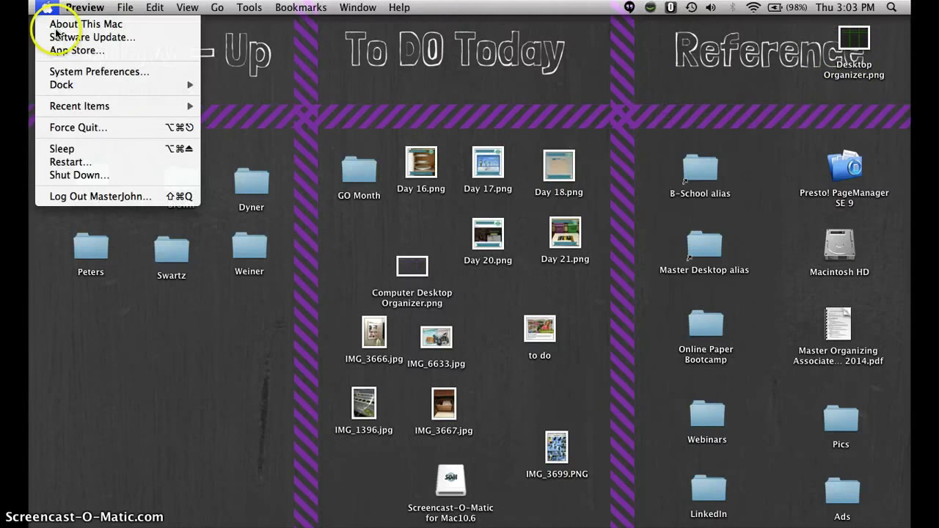
click(63, 71)
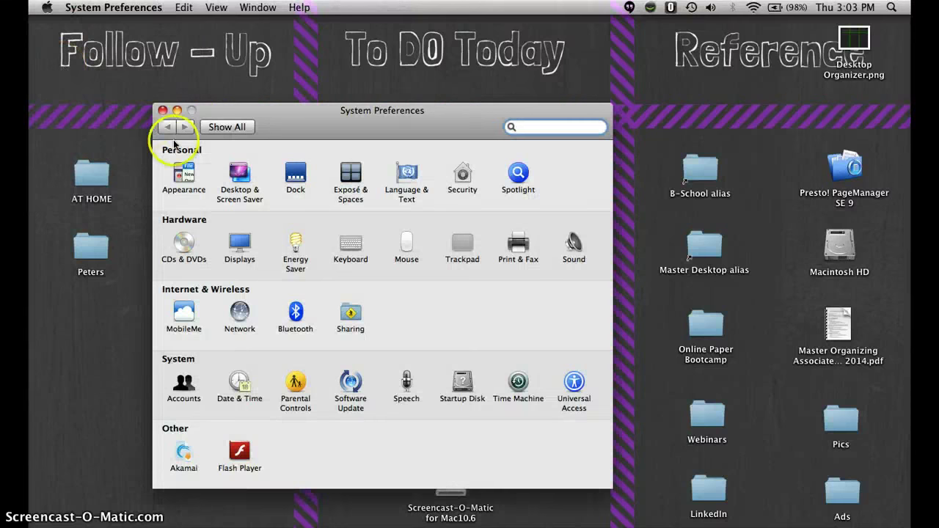
click(240, 177)
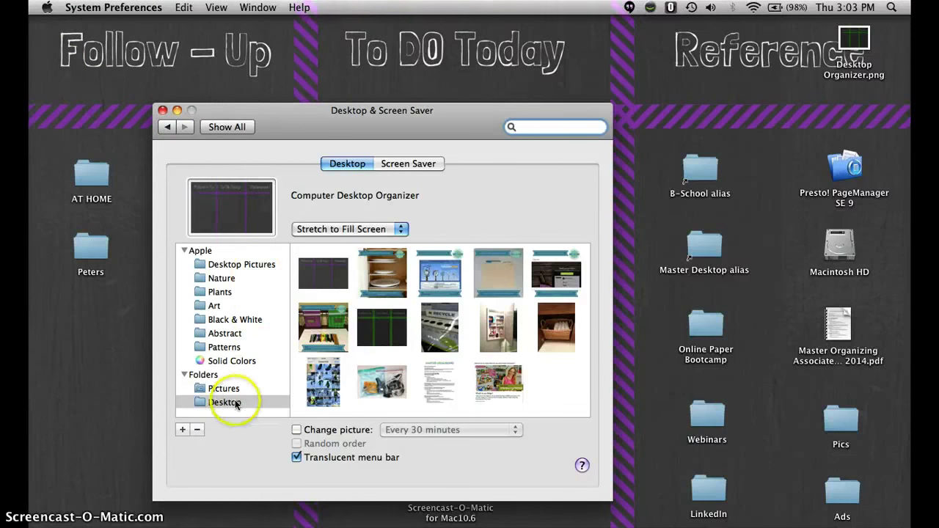
click(373, 326)
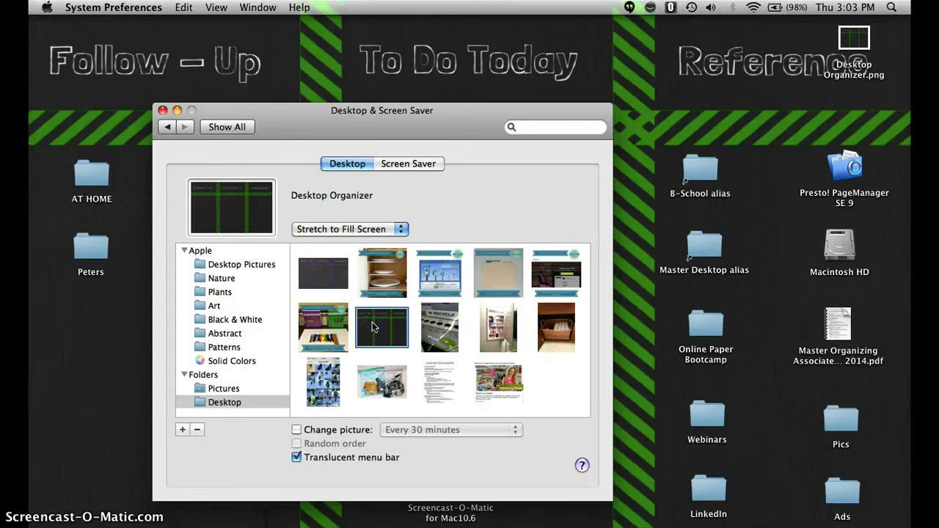
Close System Preferences, drop Desktop Organizer.png into the To Do Today column, and lower GO Month.
click(162, 110)
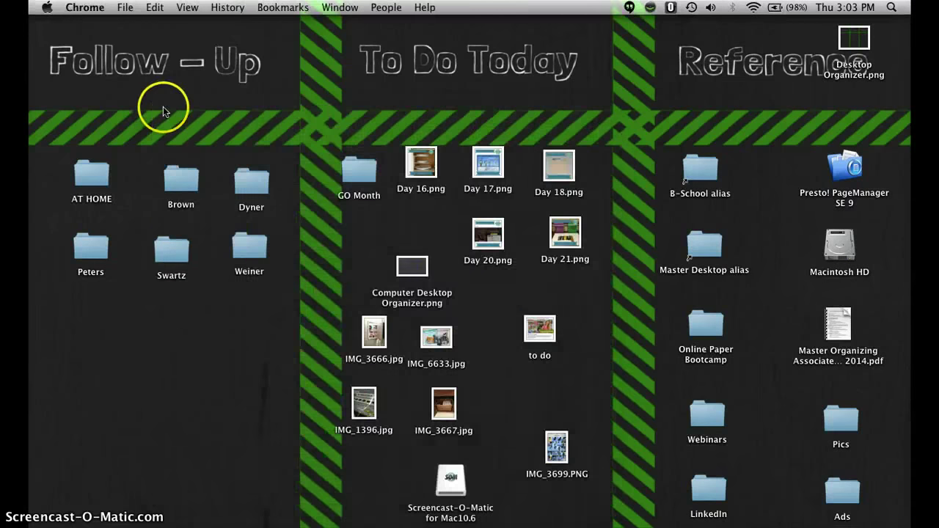
click(855, 44)
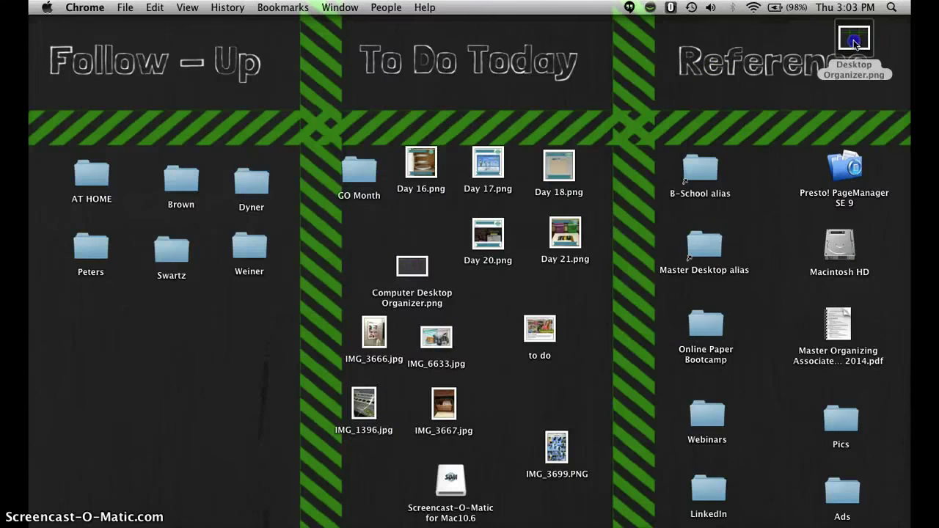
drag(855, 44, 574, 381)
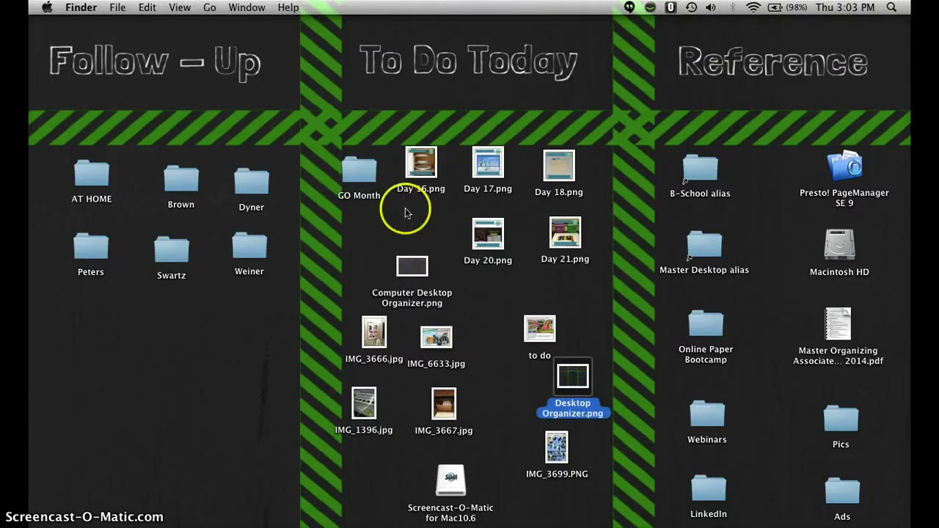
drag(359, 167, 380, 220)
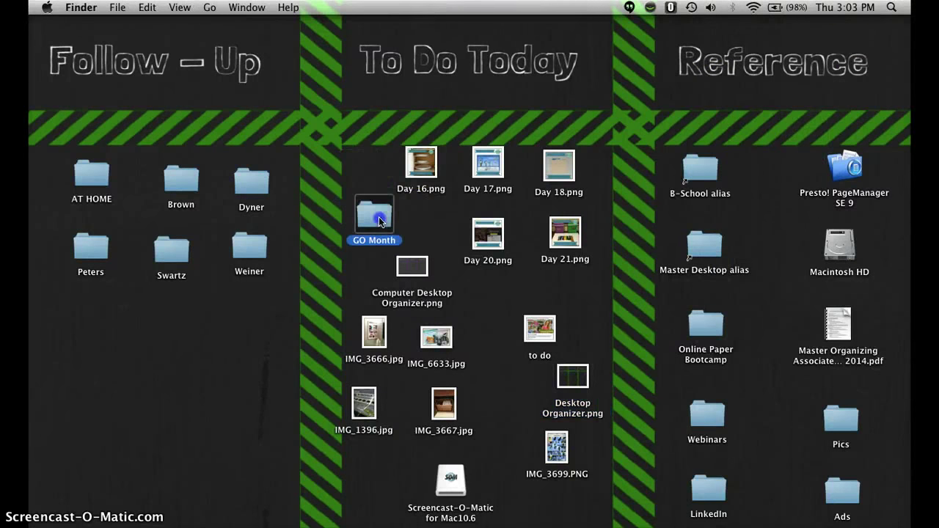